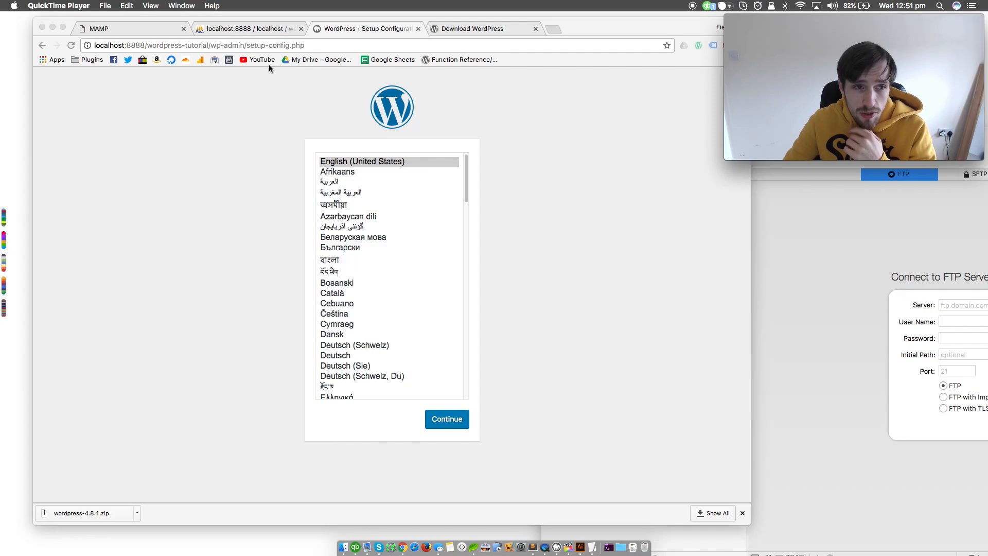
Check the MAMP start page and the Apache and MySQL server status in the MAMP application
left_click(126, 28)
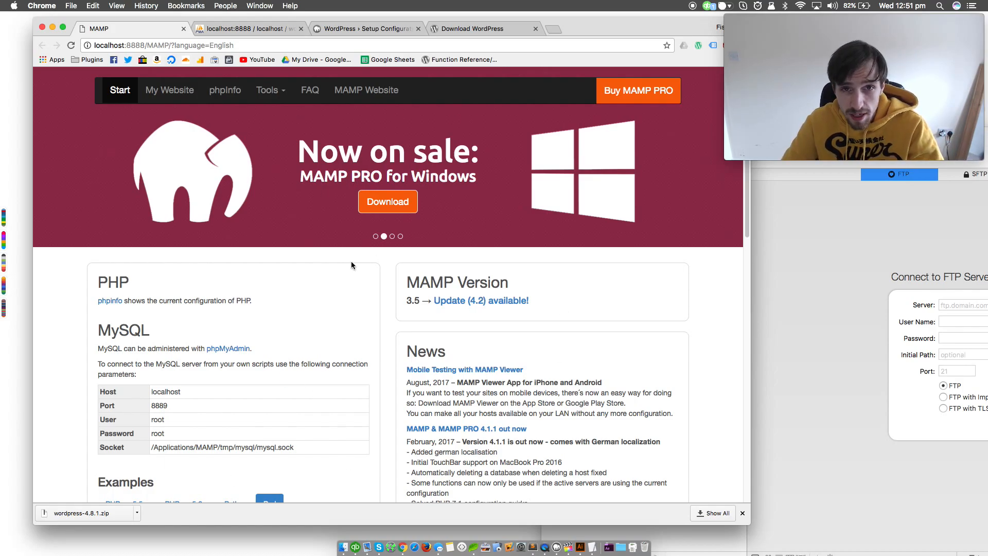
left_click(554, 549)
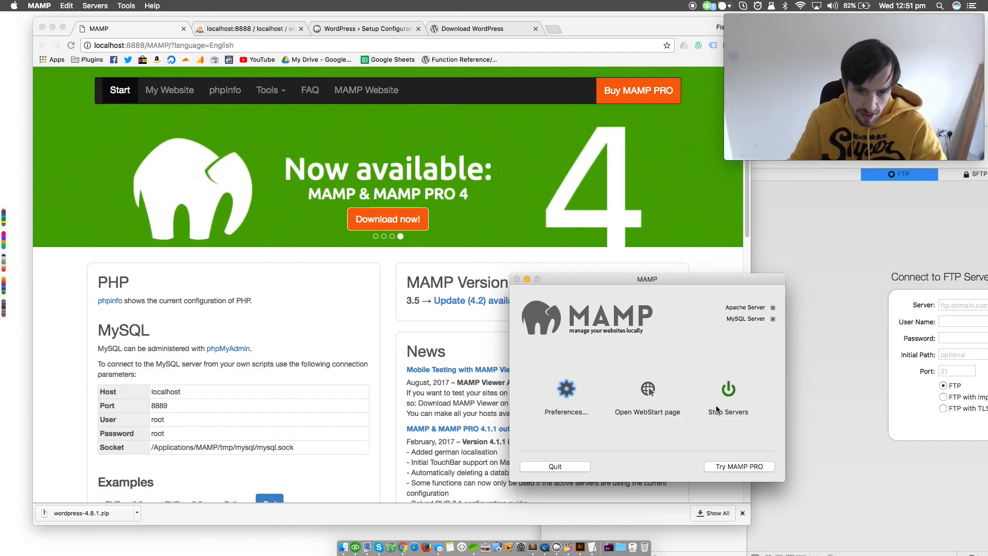
left_click(516, 178)
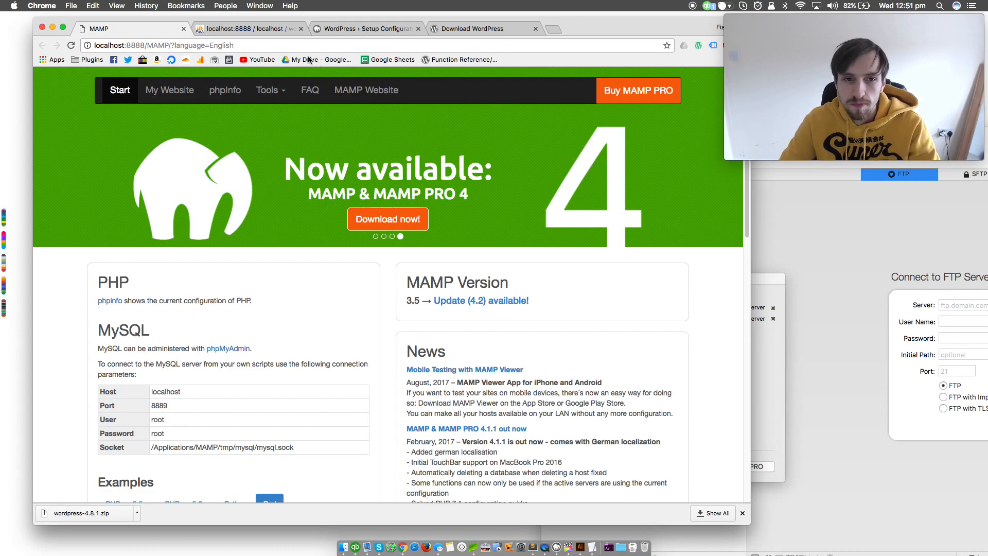
Extract the downloaded wordpress-4.8.1.zip and select all files inside the resulting "wordpress 2" folder
left_click(479, 28)
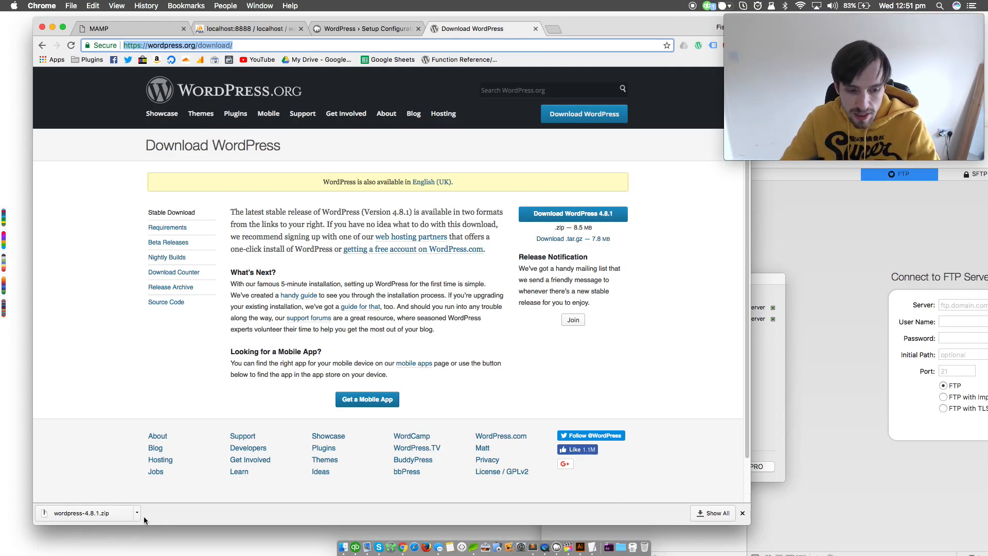
left_click(87, 513)
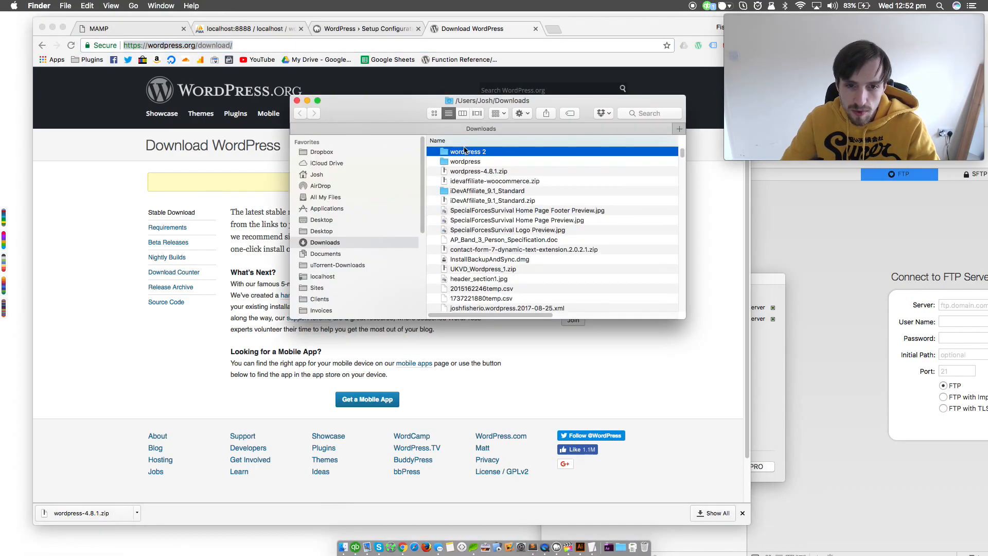
double_click(465, 153)
left_click(527, 183)
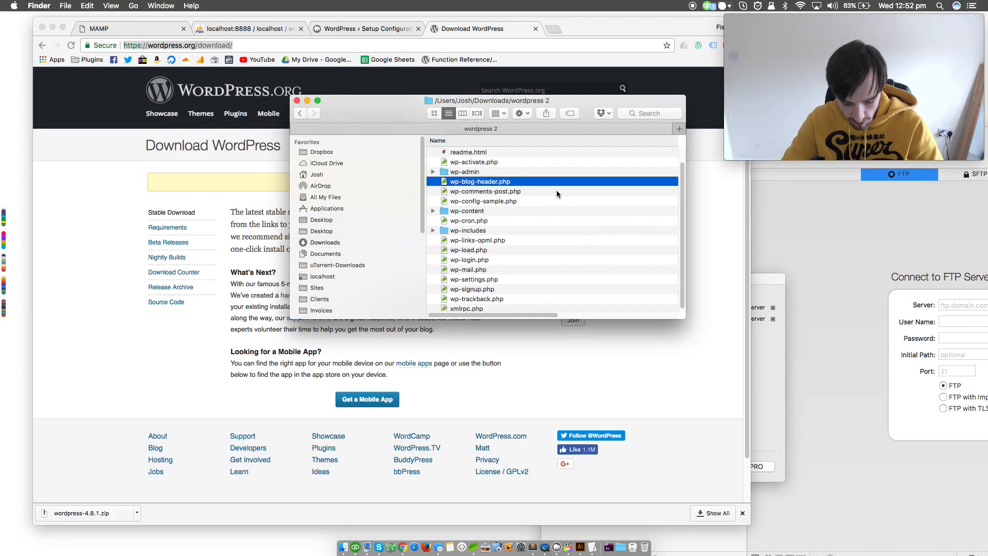
key("super+a")
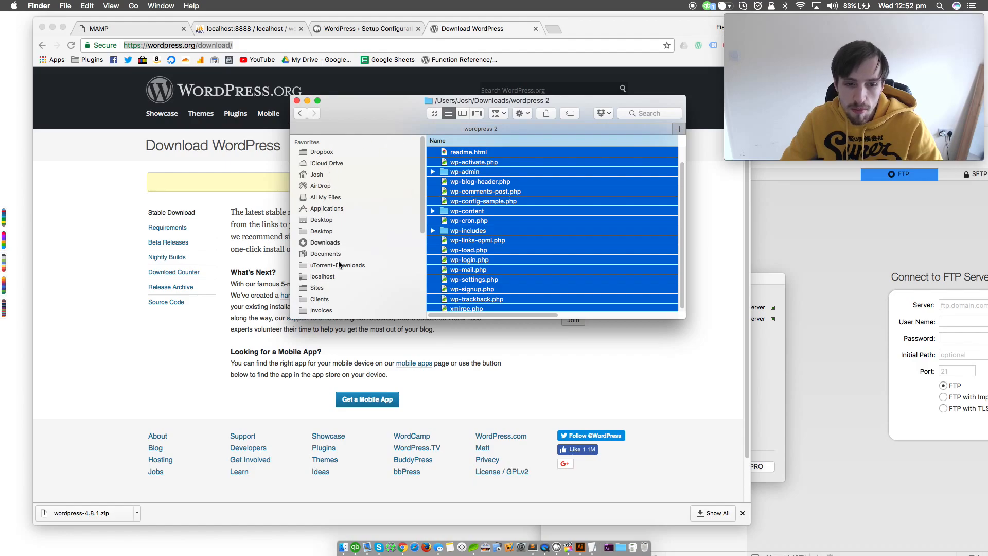
Move the selected WordPress files into MAMP's htdocs folder under Applications and show that folder in column view
left_click(772, 390)
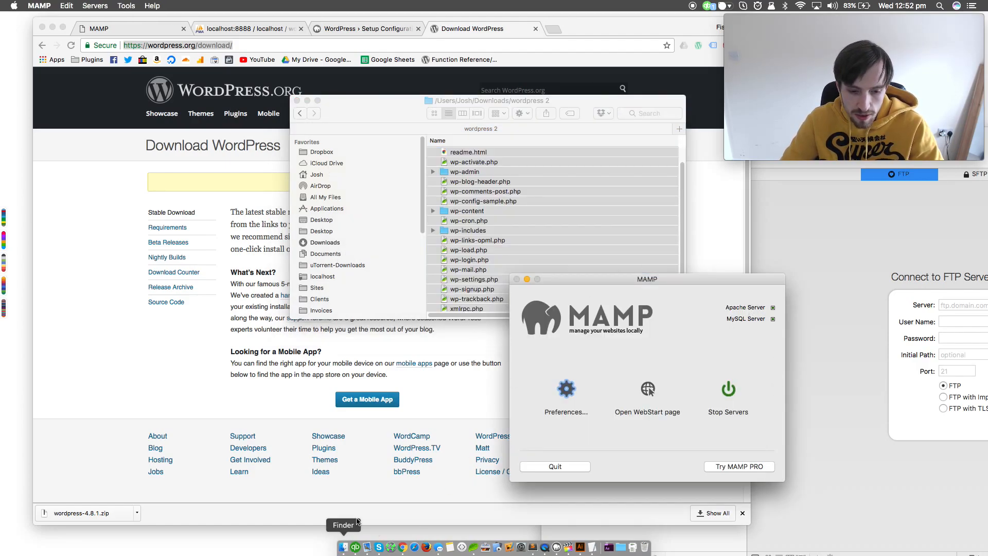
left_click(325, 220)
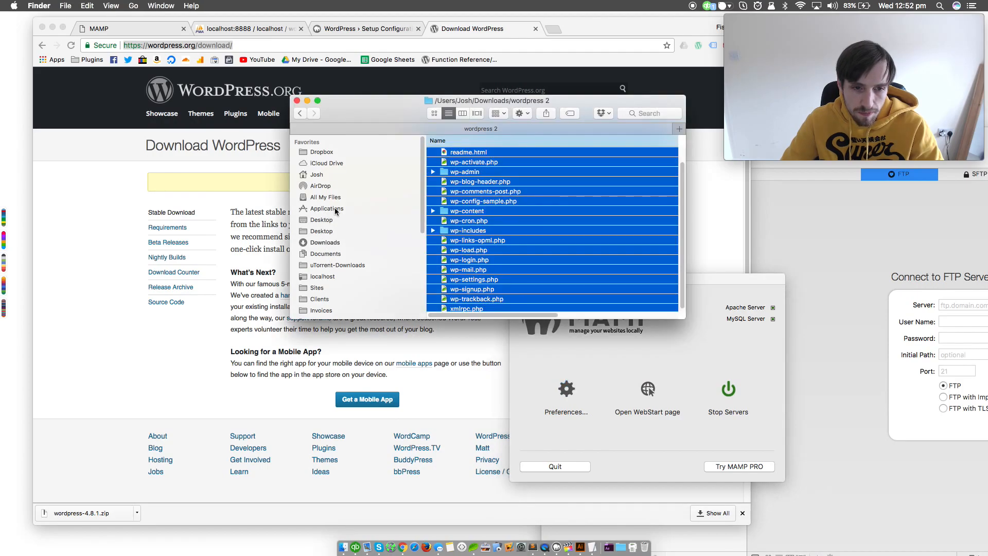
left_click_drag(447, 208, 470, 283)
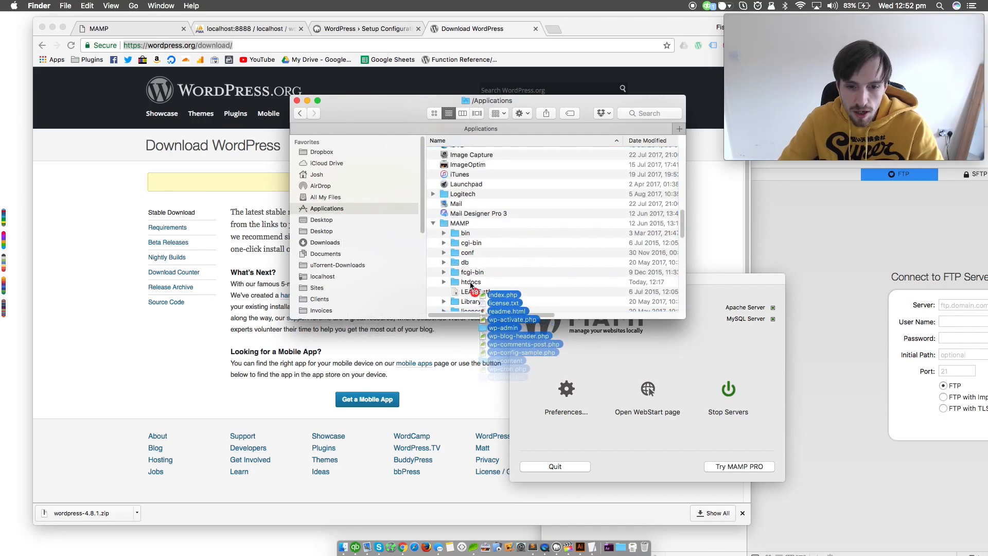
left_click(470, 284)
key("super+3")
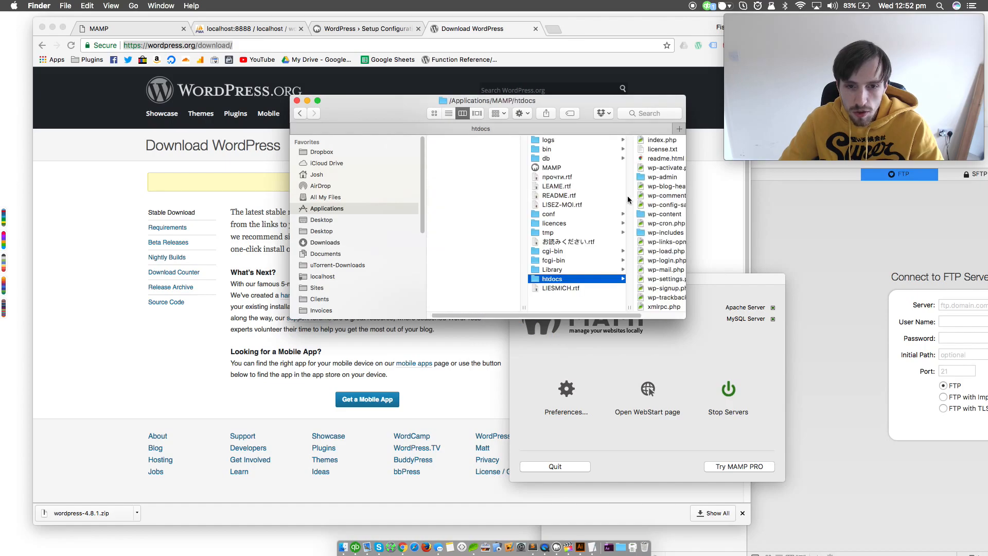
Move the WordPress files from index.php through xmlrpc.php into the wordpress-tutorial folder in htdocs, replacing all duplicates
left_click_drag(541, 96, 374, 50)
left_click_drag(517, 271, 745, 459)
left_click(513, 260)
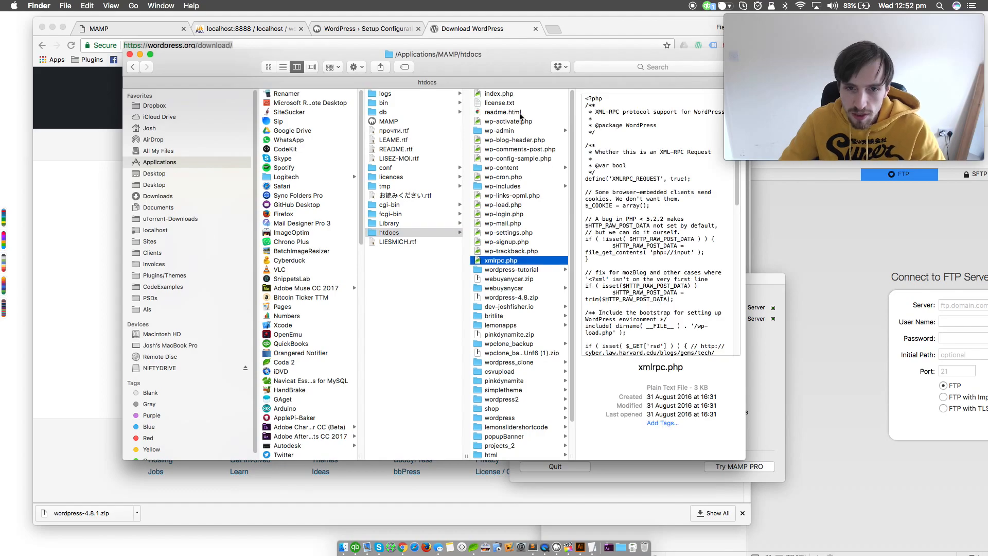
left_click(509, 95, "shift")
left_click_drag(510, 93, 626, 292)
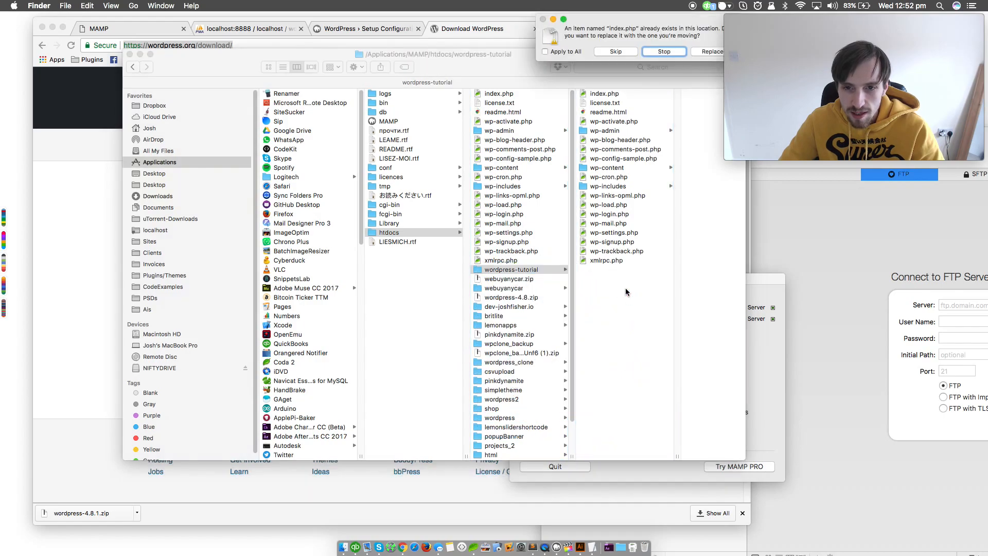
left_click_drag(672, 22, 559, 46)
left_click(451, 77)
left_click(580, 79)
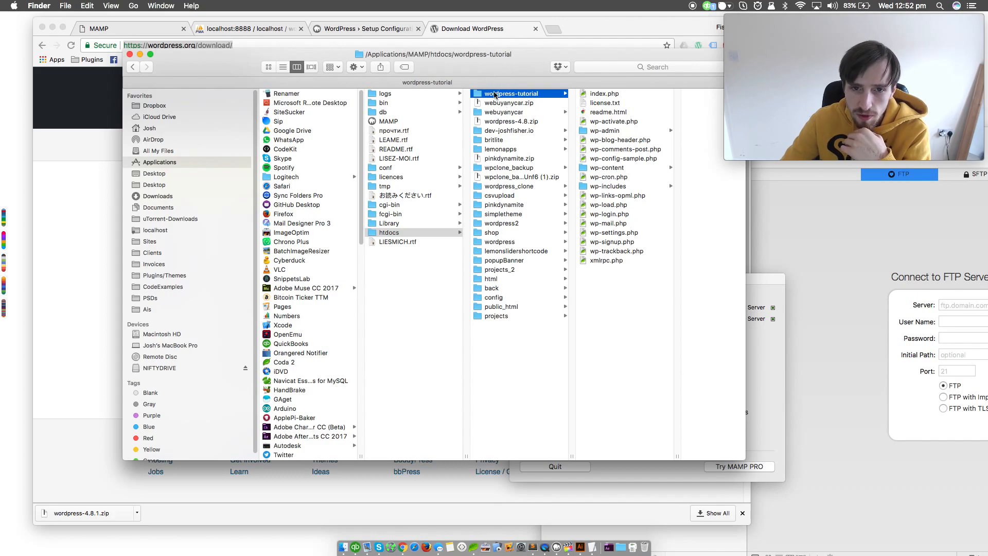
Switch to Chrome and open the wordpress-tutorial site from the localhost:8888 index reached through the MAMP start page
left_click_drag(463, 59, 808, 470)
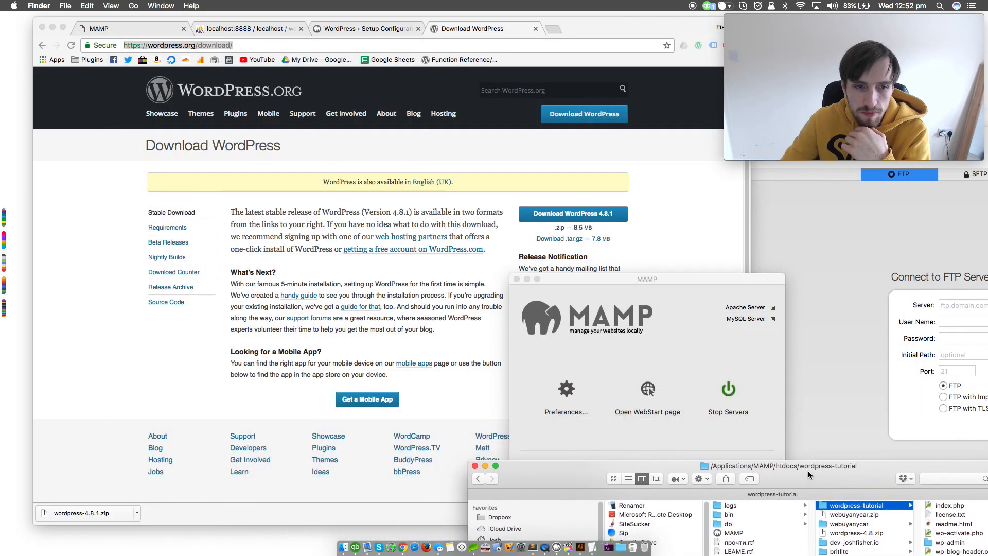
left_click(362, 179)
left_click(252, 28)
left_click(149, 28)
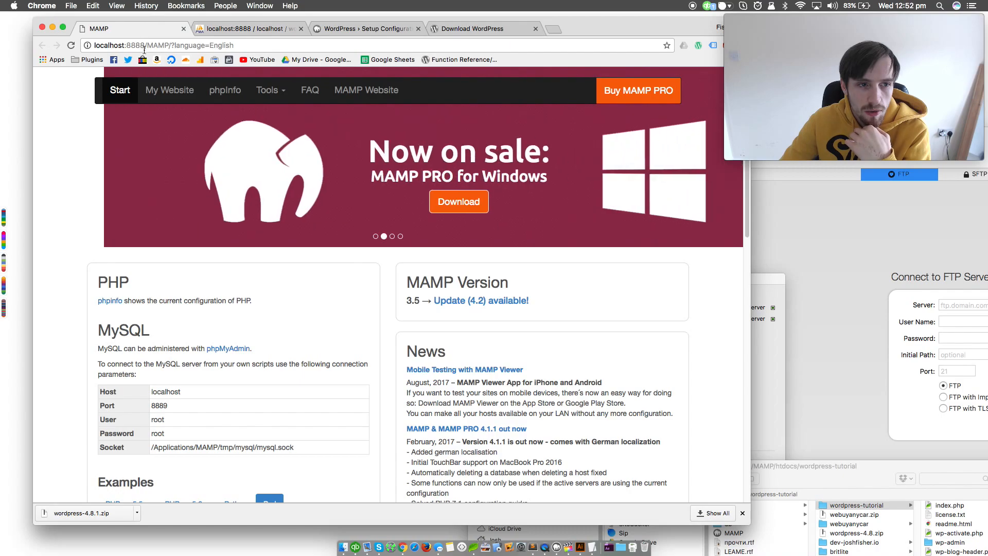
left_click(183, 93)
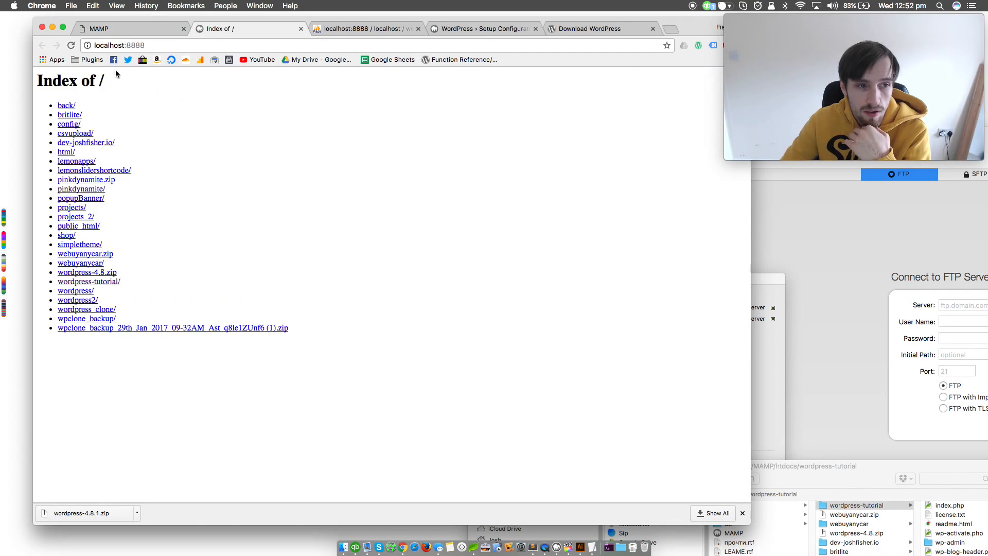
left_click(82, 283)
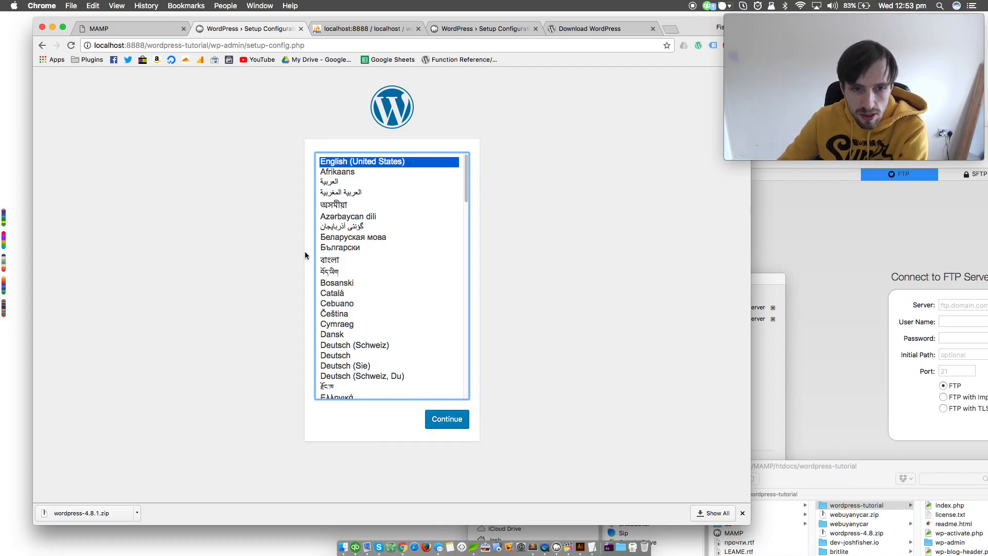
Choose English (UK) as the WordPress installation language and proceed to the database connection form
scroll(458, 175, "down", 5)
left_click(366, 221)
left_click(452, 420)
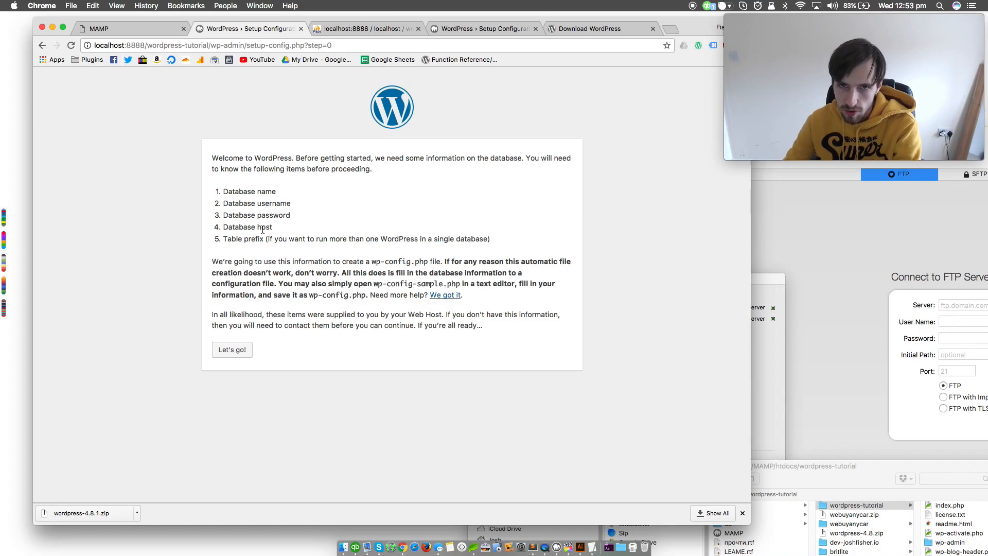
left_click(248, 349)
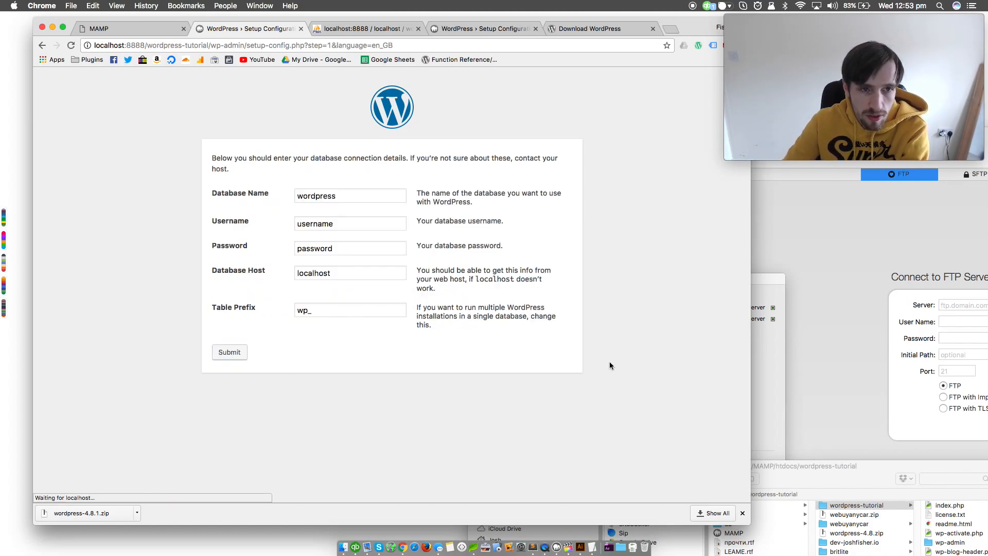
Look up the MySQL host, user and password parameters on the MAMP start page
left_click(145, 29)
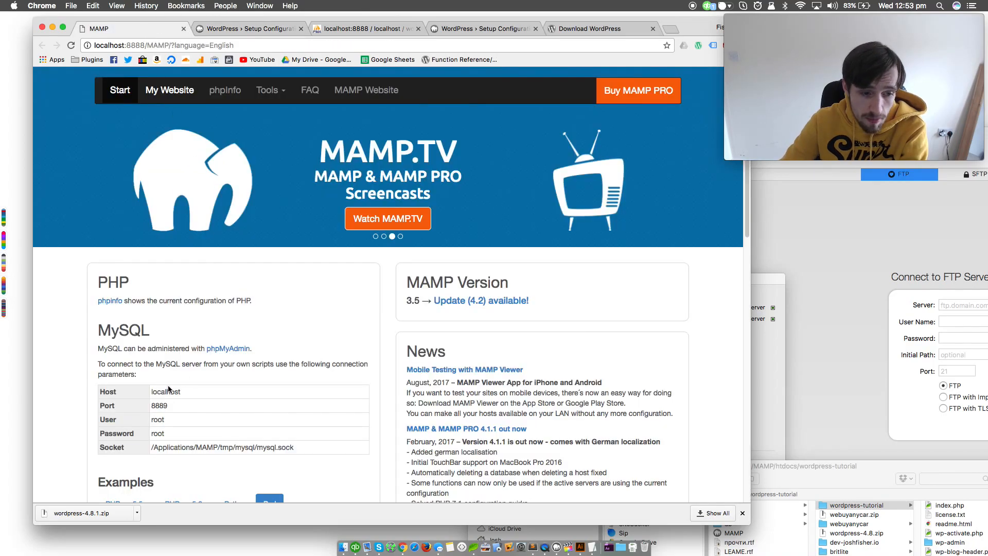
left_click_drag(115, 389, 296, 442)
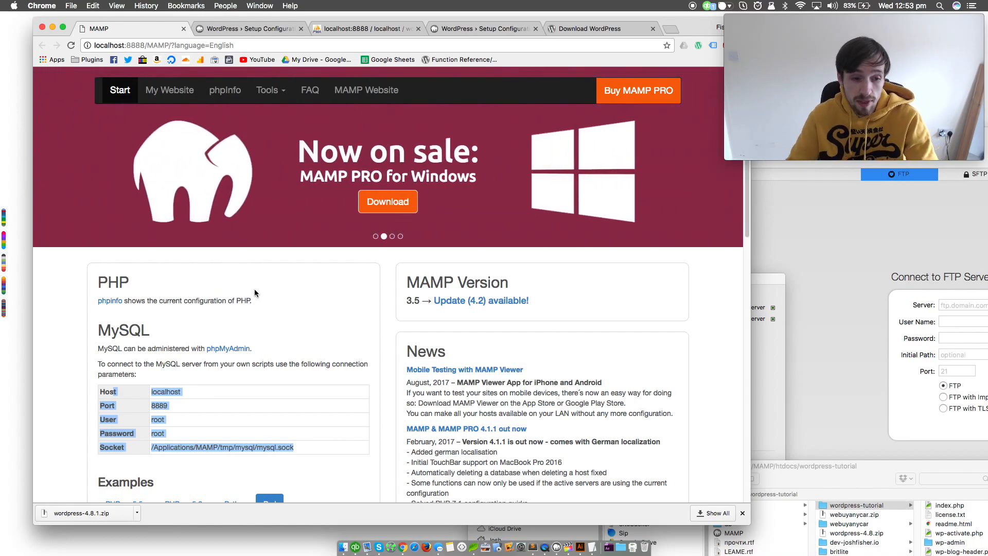
left_click(272, 320)
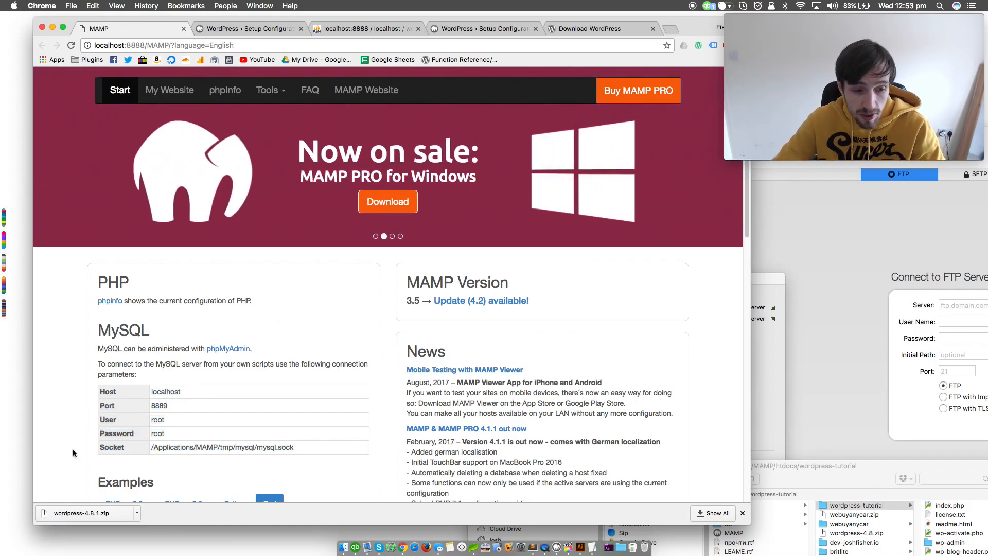
double_click(157, 420)
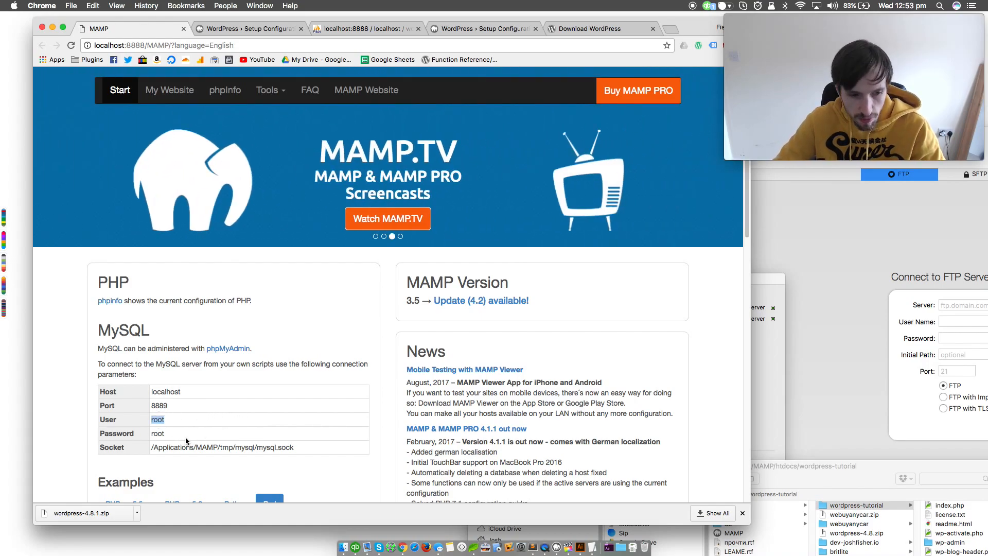
Set the database username to root and enter the database password in the WordPress setup form
left_click(218, 26)
double_click(354, 232)
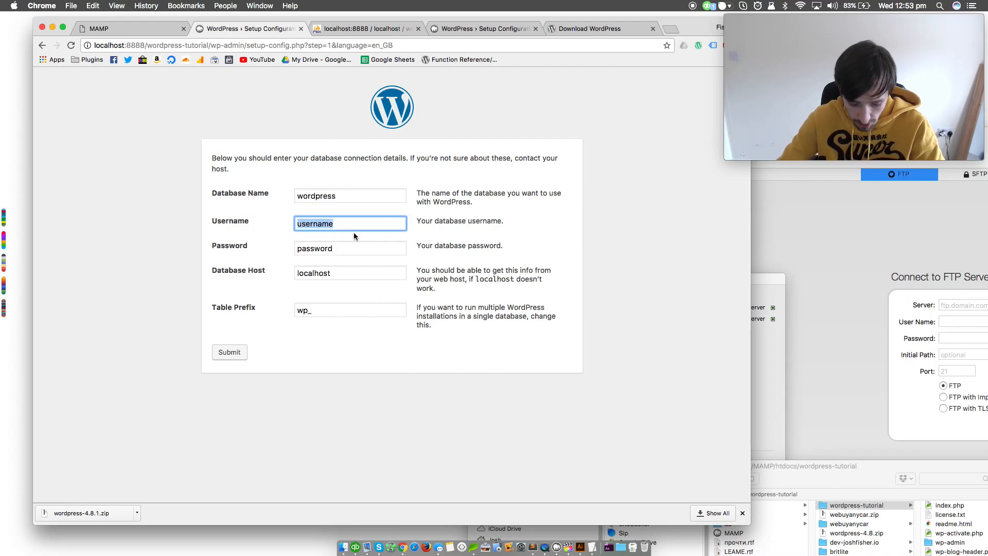
type("root")
key("Tab")
type("r")
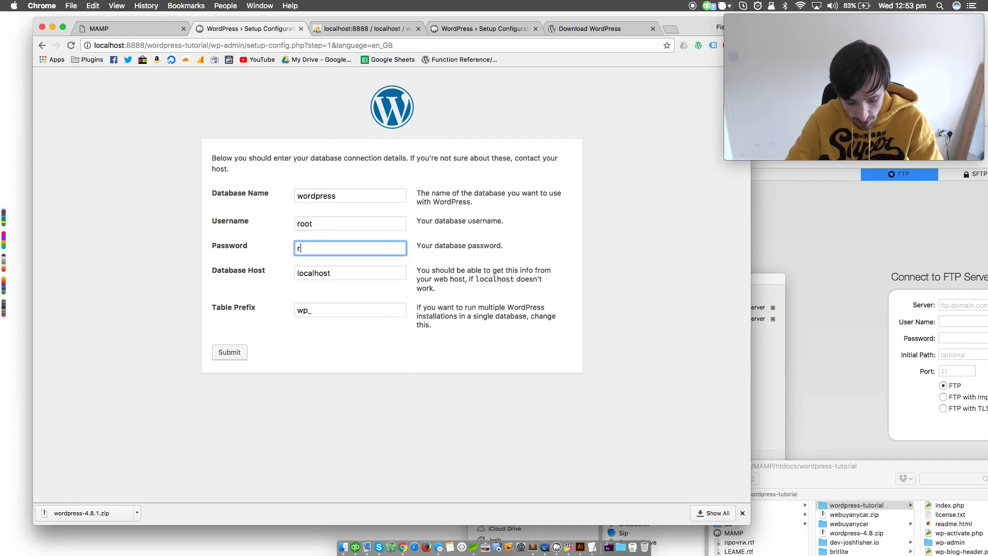
double_click(360, 274)
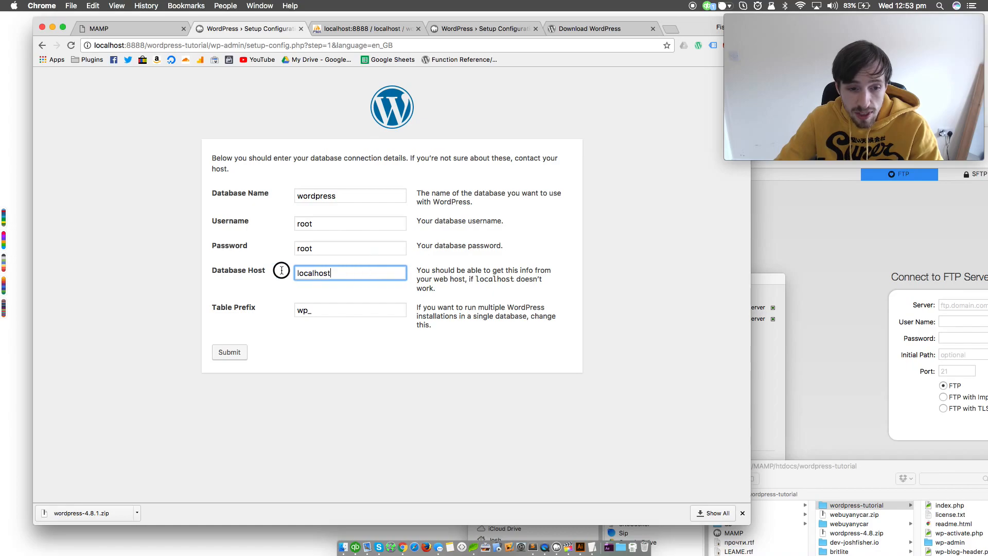
Review the database list and the wordpress-tutorial database in phpMyAdmin, and return to the WordPress setup form
left_click(333, 29)
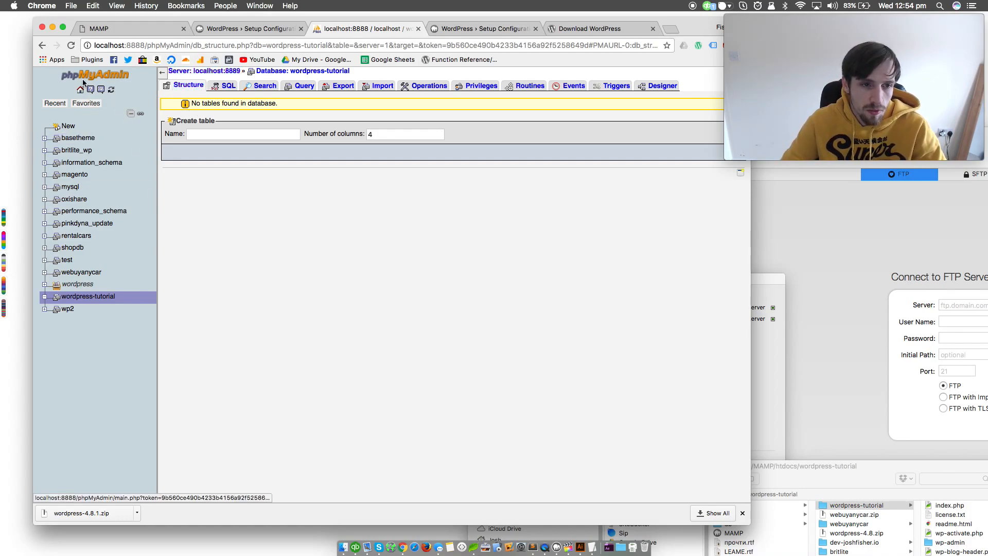
left_click(169, 28)
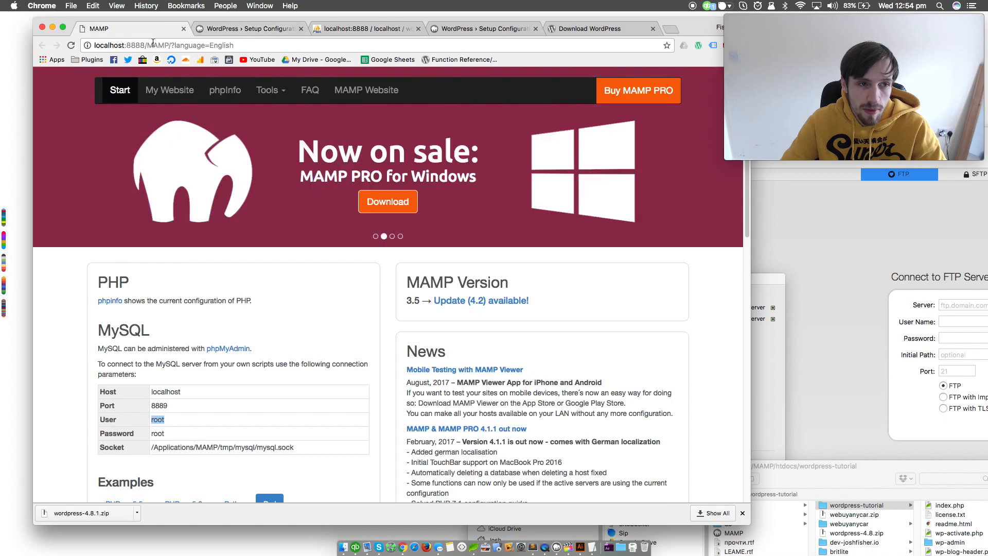
left_click(284, 94)
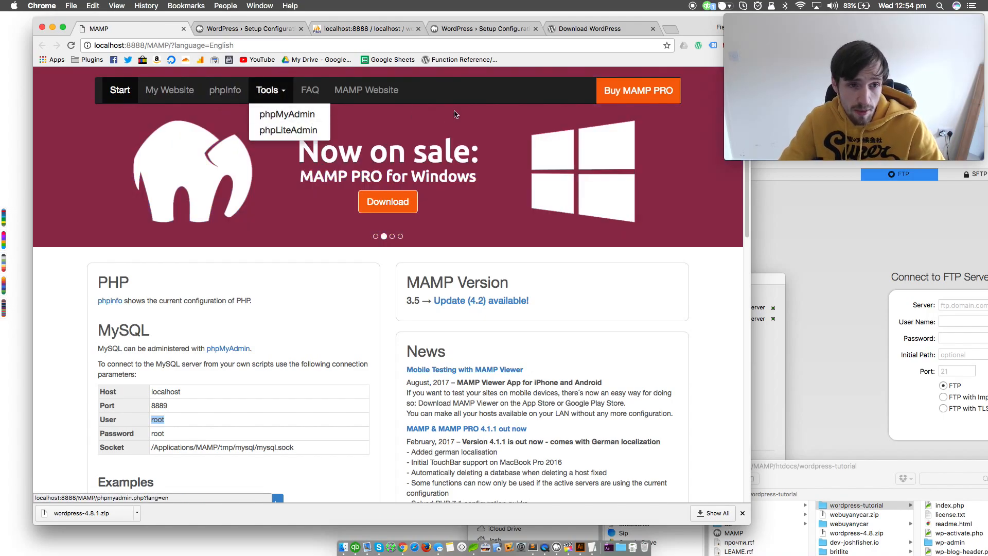
left_click(355, 30)
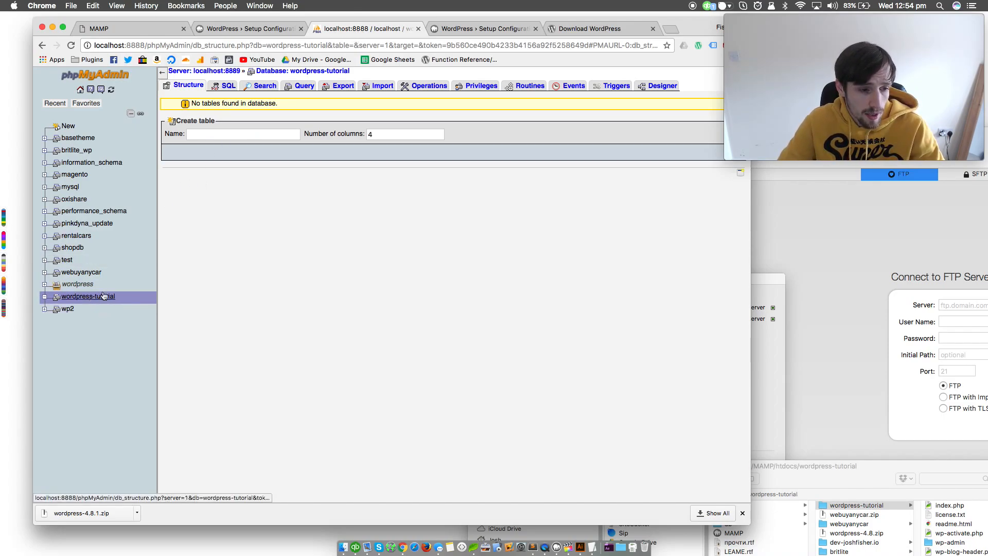
left_click(163, 73)
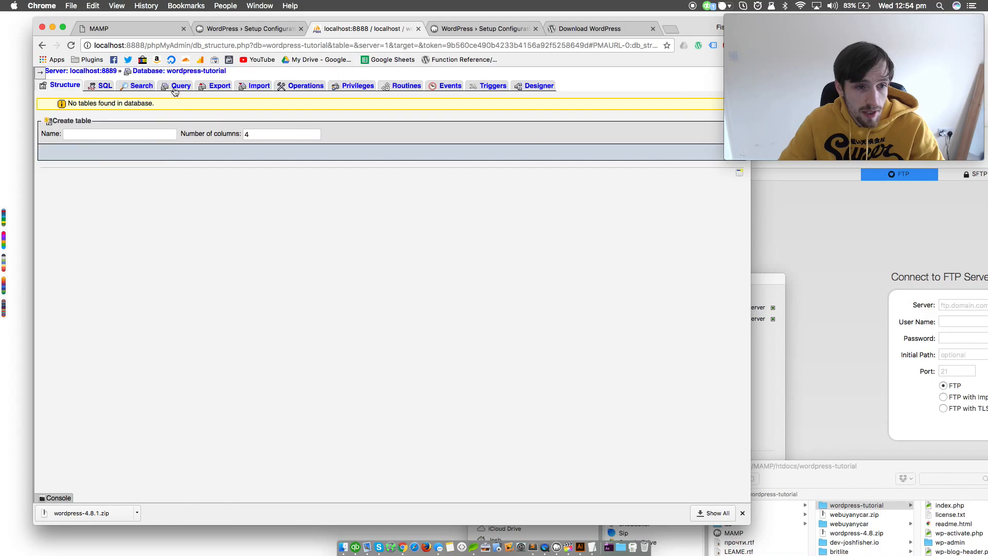
left_click(39, 72)
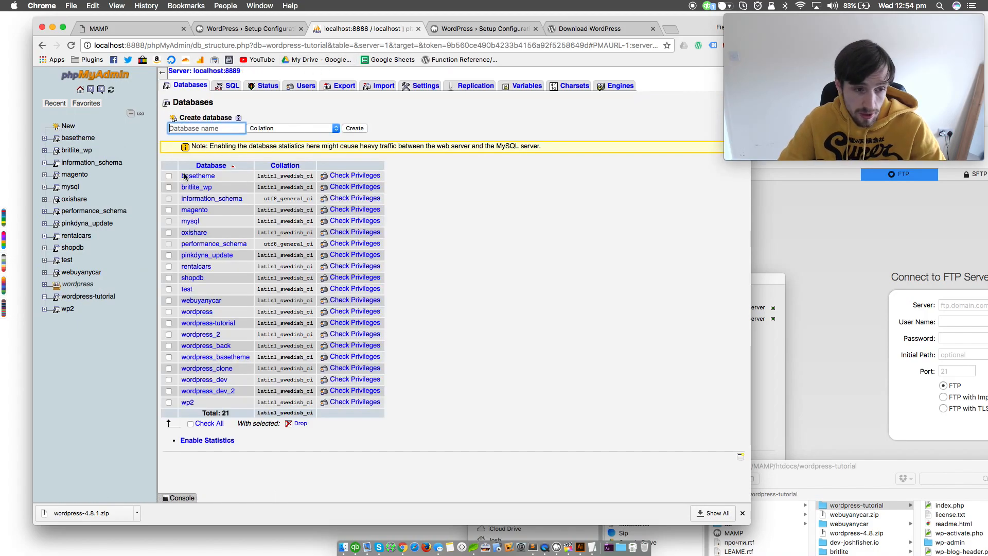
left_click(88, 296)
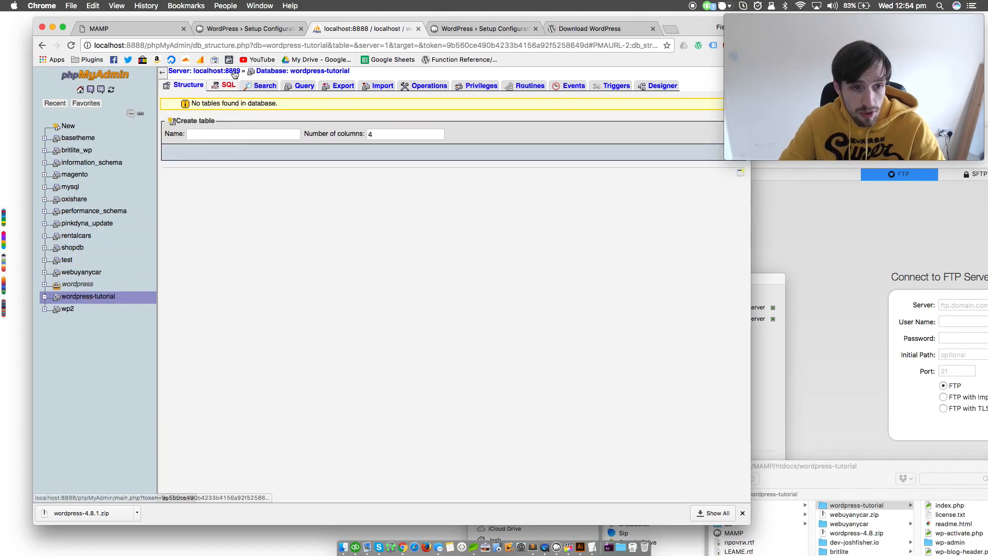
left_click(203, 36)
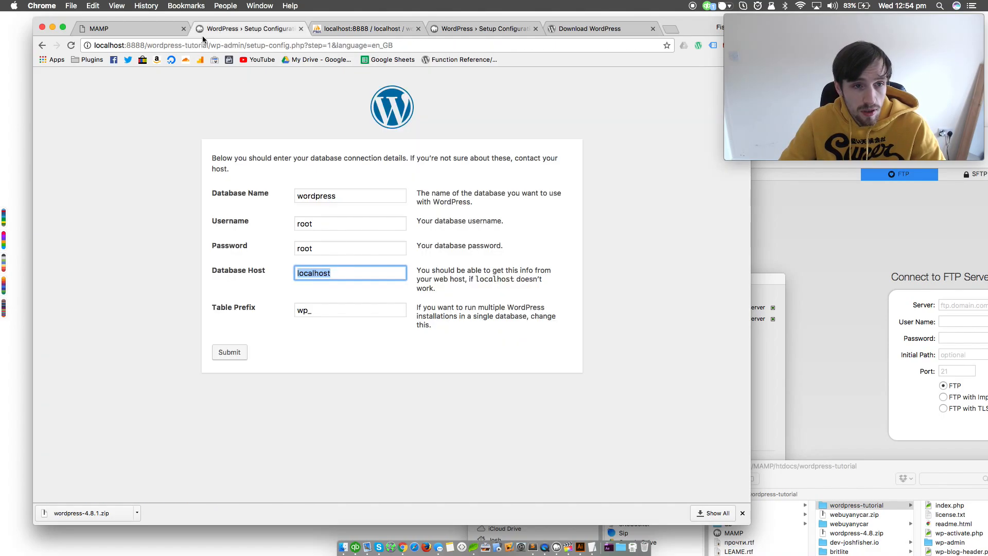
Set the database name to wordpress-tutorial in the WordPress setup form
left_click(346, 197)
type("-t")
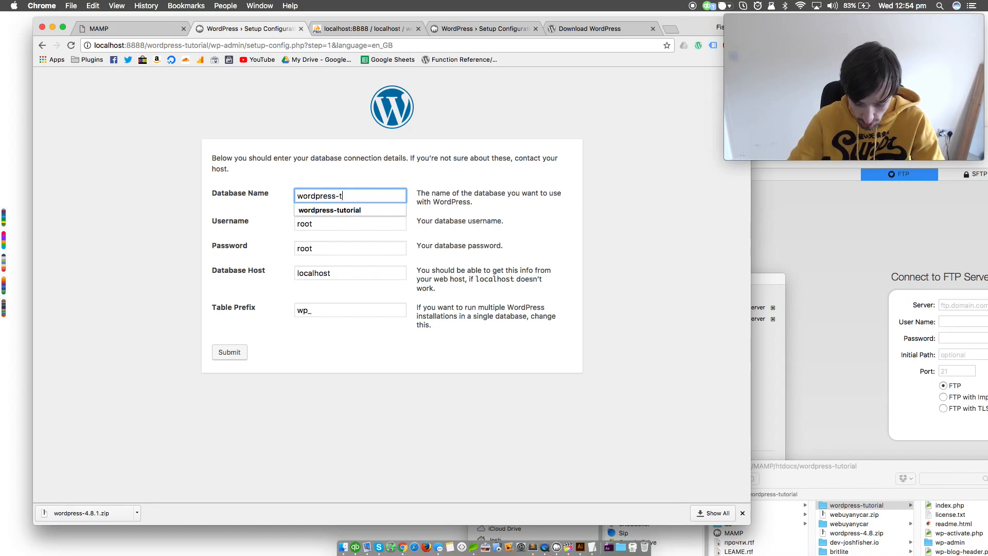
type("utorial")
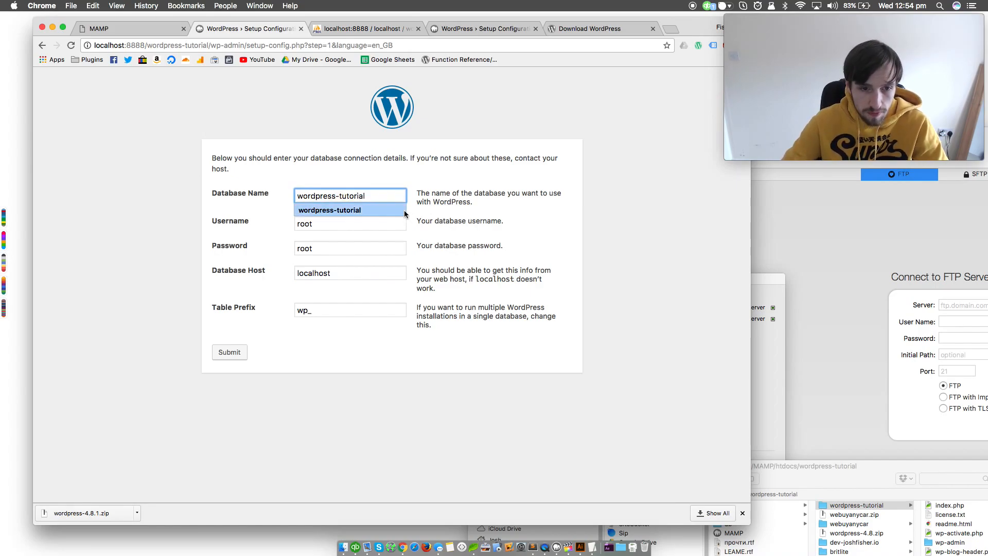
left_click(347, 342)
Change the database table prefix to jf_, keeping the trailing underscore
double_click(323, 315)
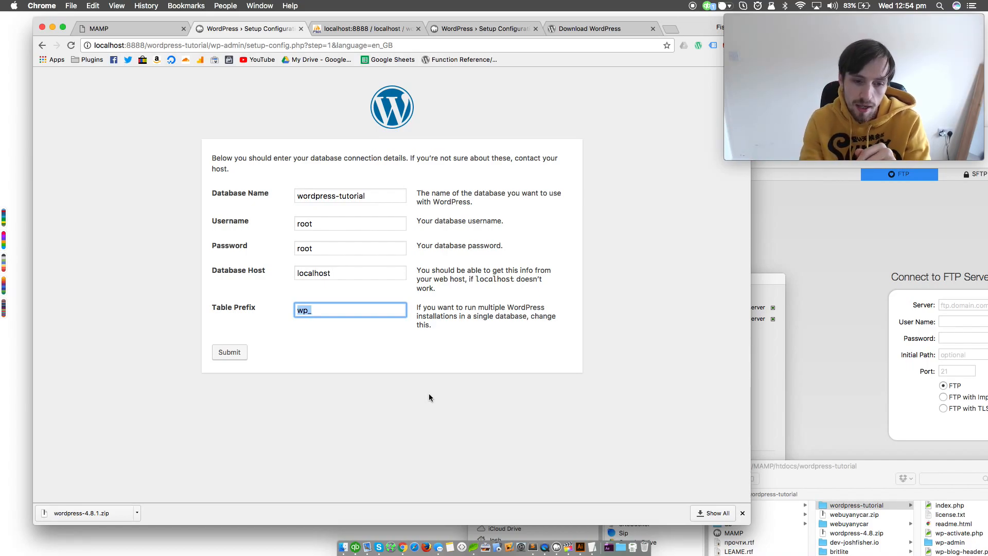
key("Right")
key("Left")
key("BackSpace")
key("BackSpace")
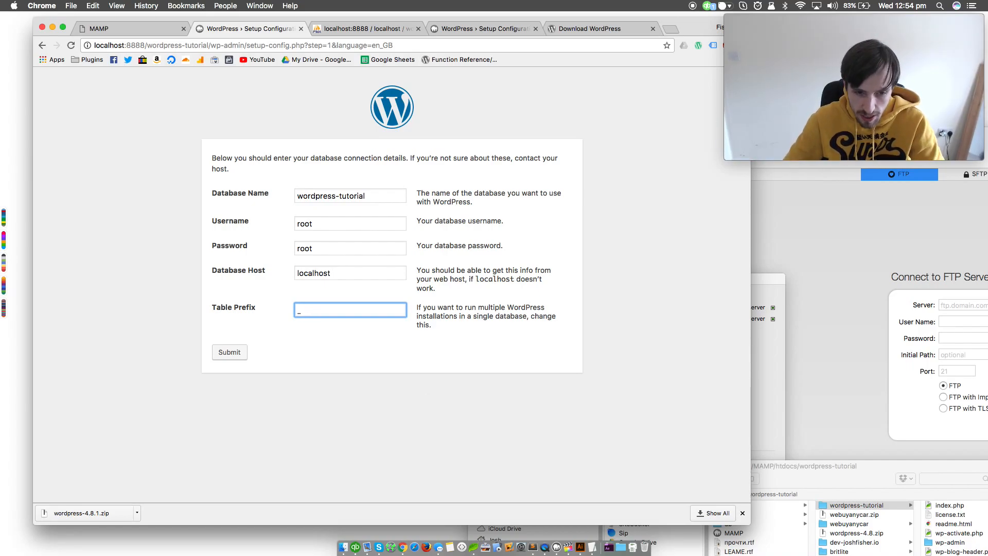
type("jf")
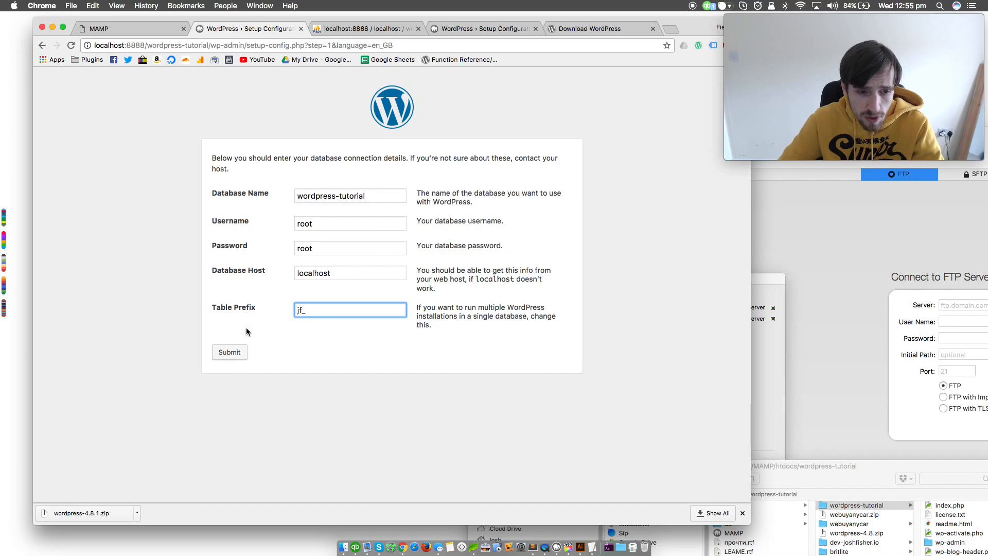
Submit the database connection details and run the WordPress install
key("super+a")
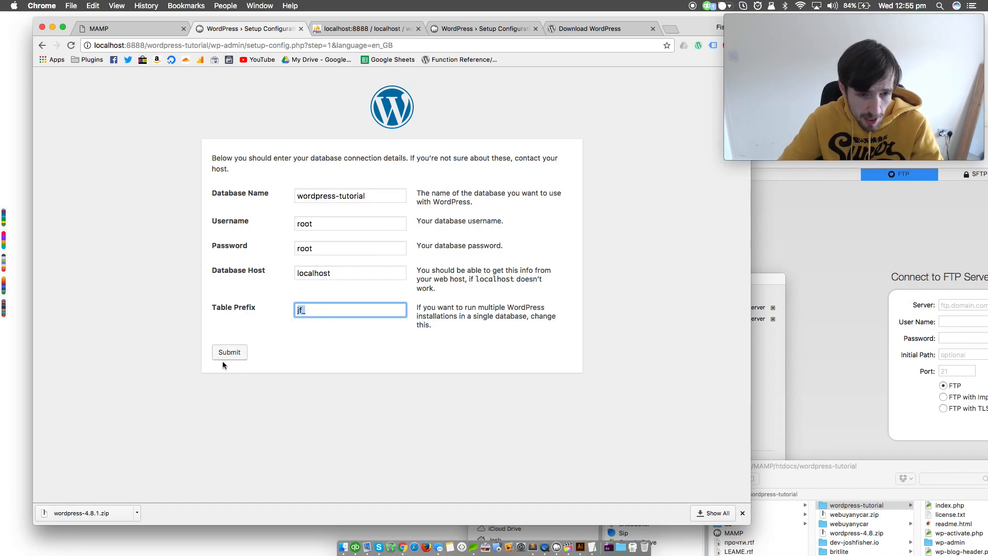
left_click(225, 355)
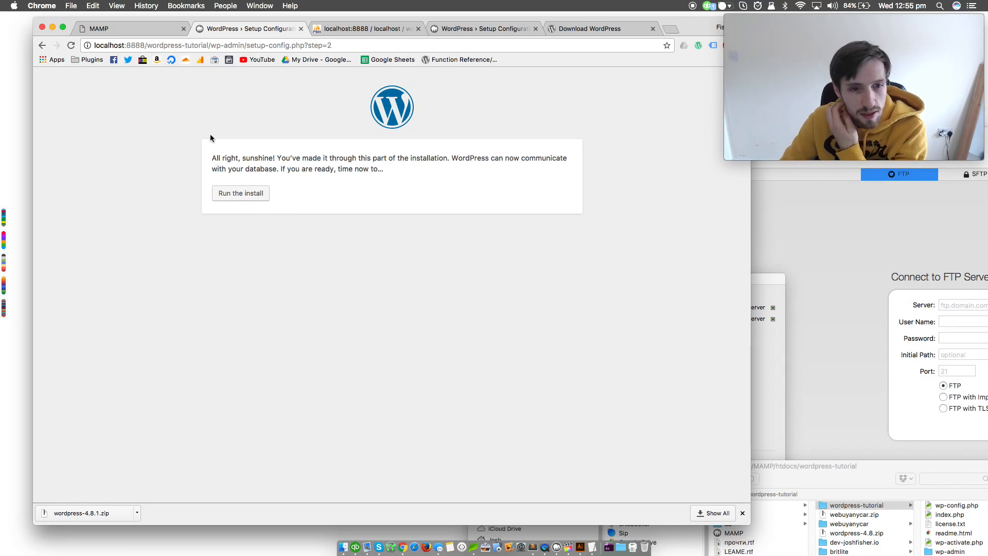
left_click(246, 200)
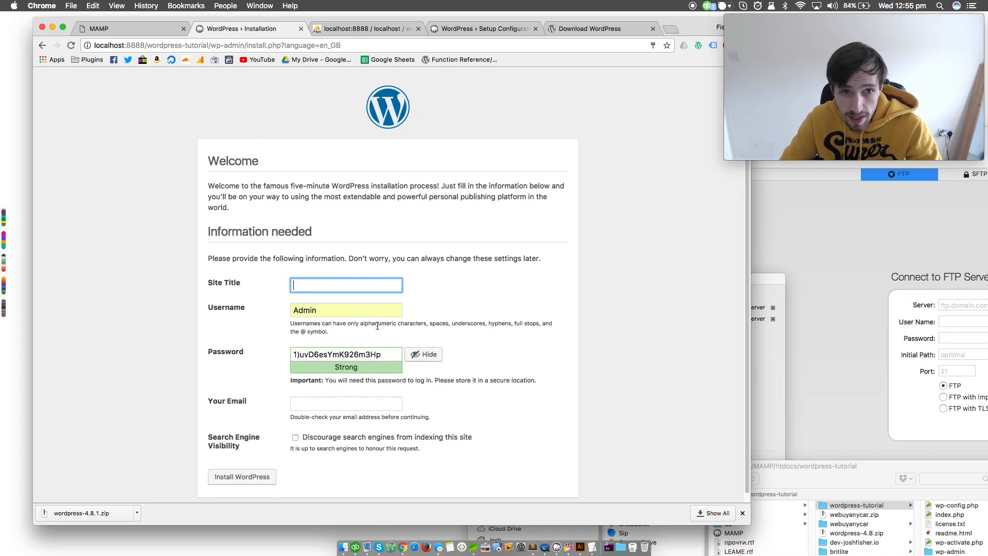
Refresh phpMyAdmin to check the wordpress-tutorial database for tables, and return to the WordPress installation form
left_click(340, 31)
left_click(73, 47)
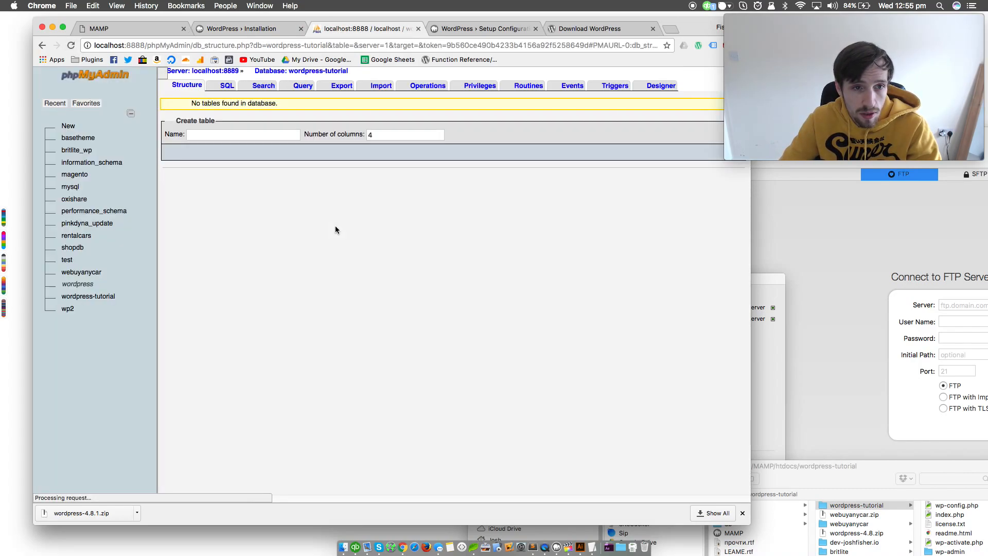
left_click(225, 85)
left_click(185, 87)
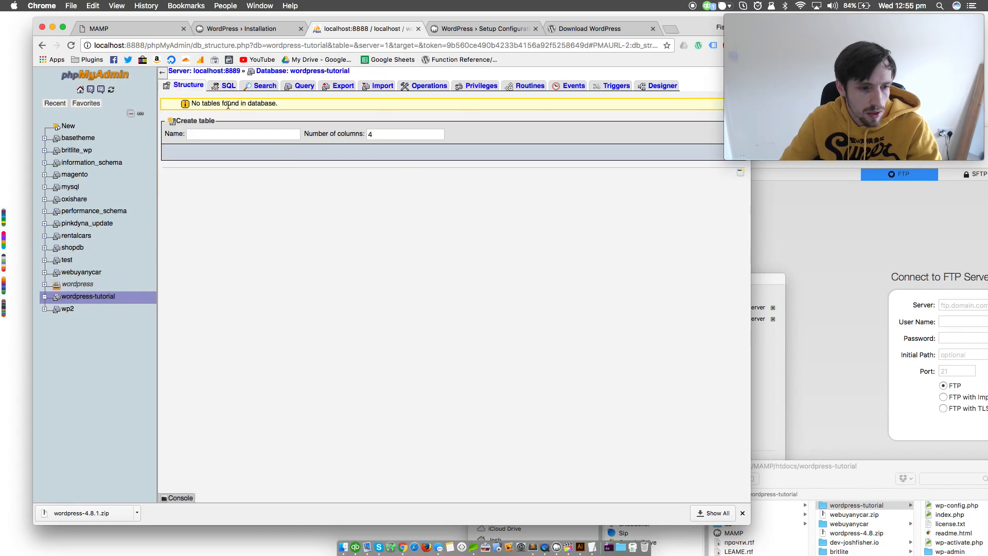
left_click(245, 29)
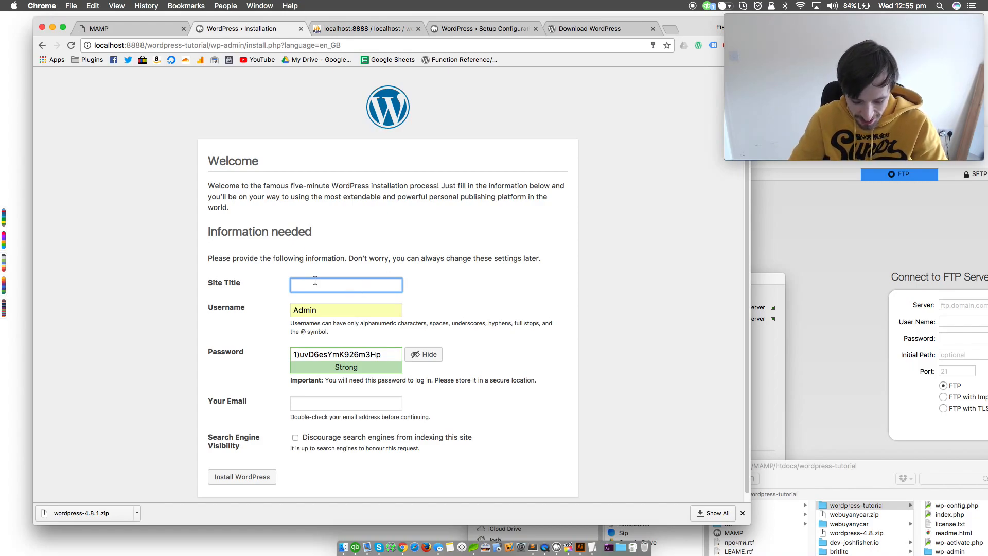
Enter "Worpress Tutorial" as the site title and replace the suggested administrator username with the site owner's username
type("Worpress Tutorial")
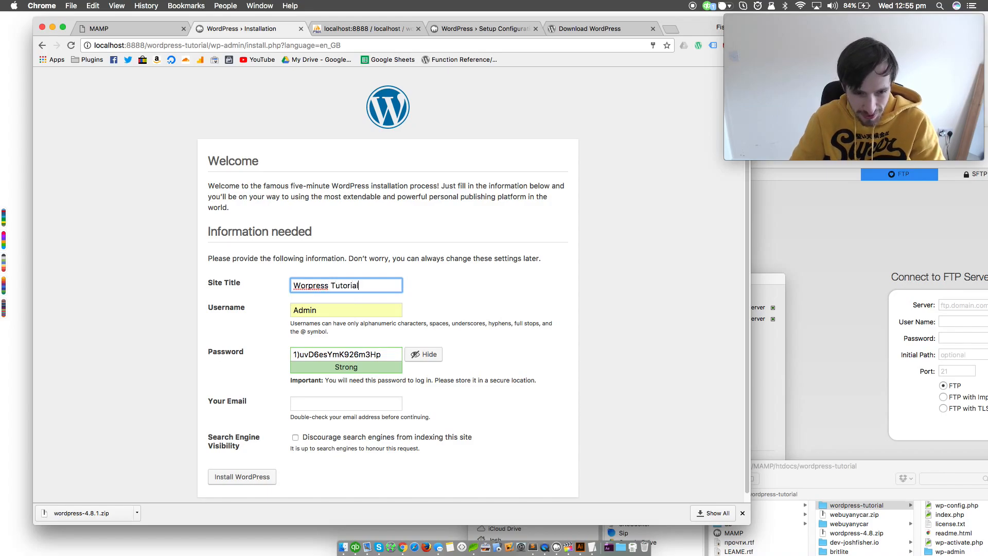
key("Tab")
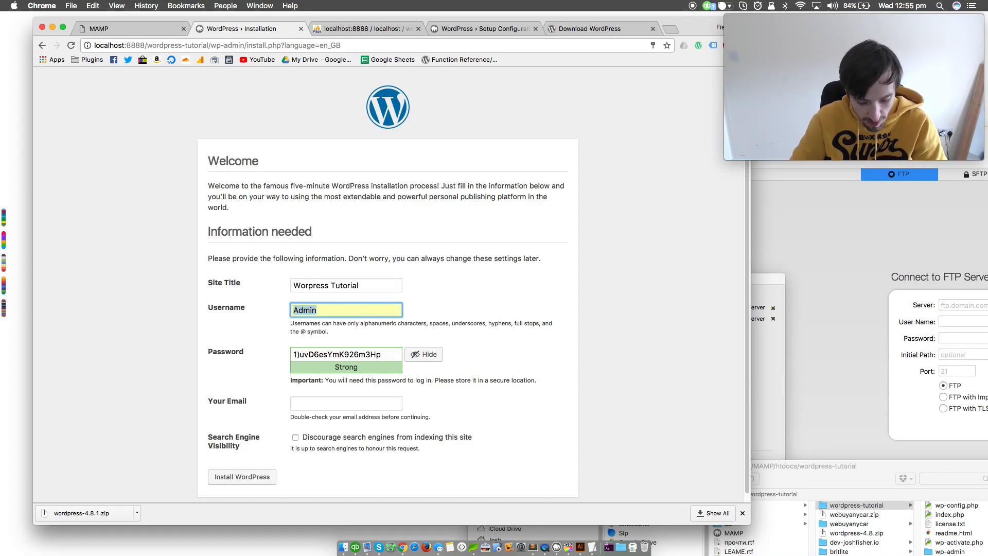
type("Josh")
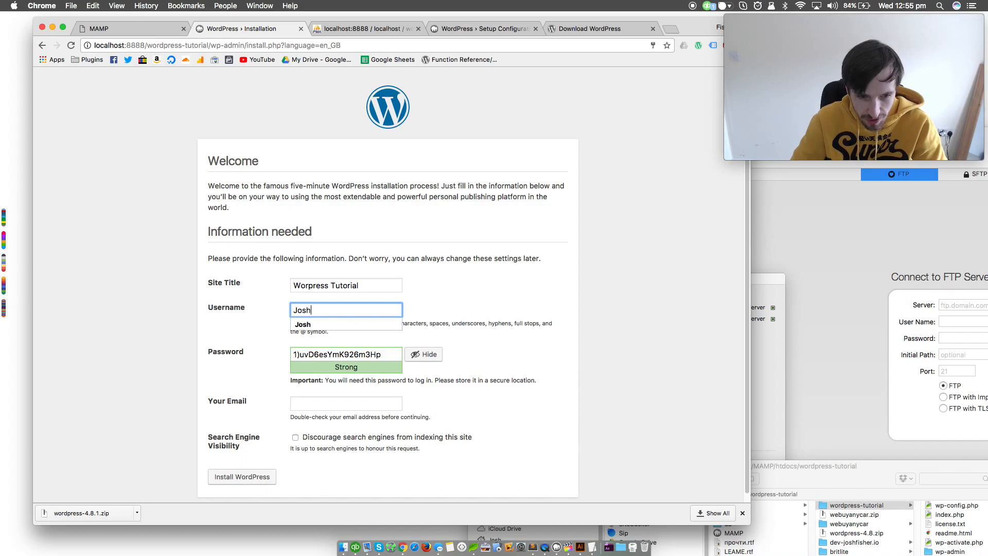
key("Tab")
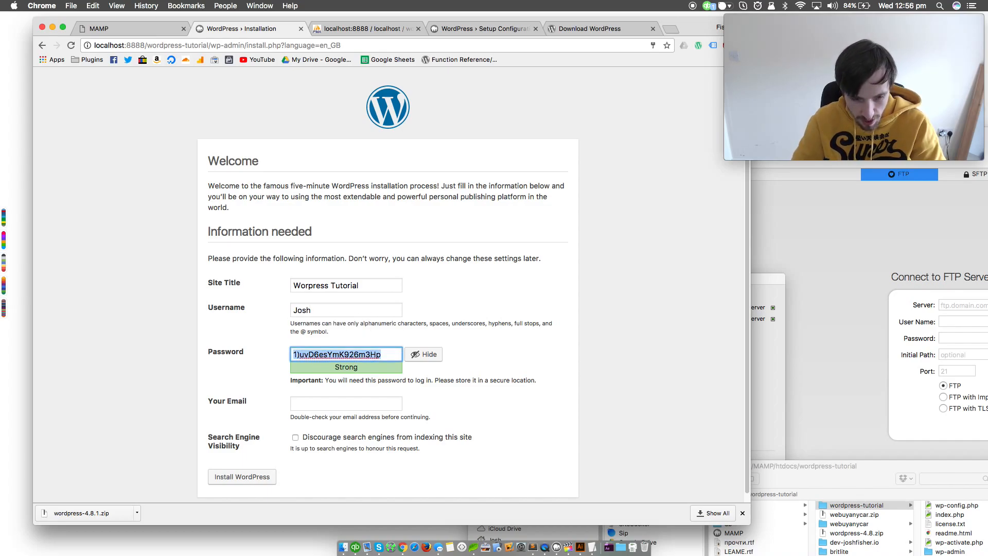
Fill in the administrator's email address and discourage search engines from indexing the site
left_click(326, 402)
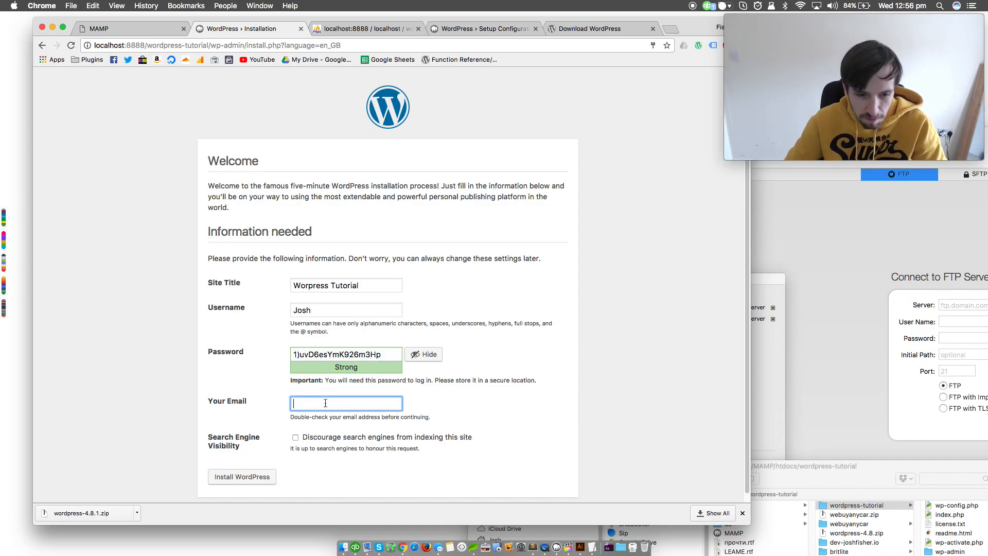
type("josh@")
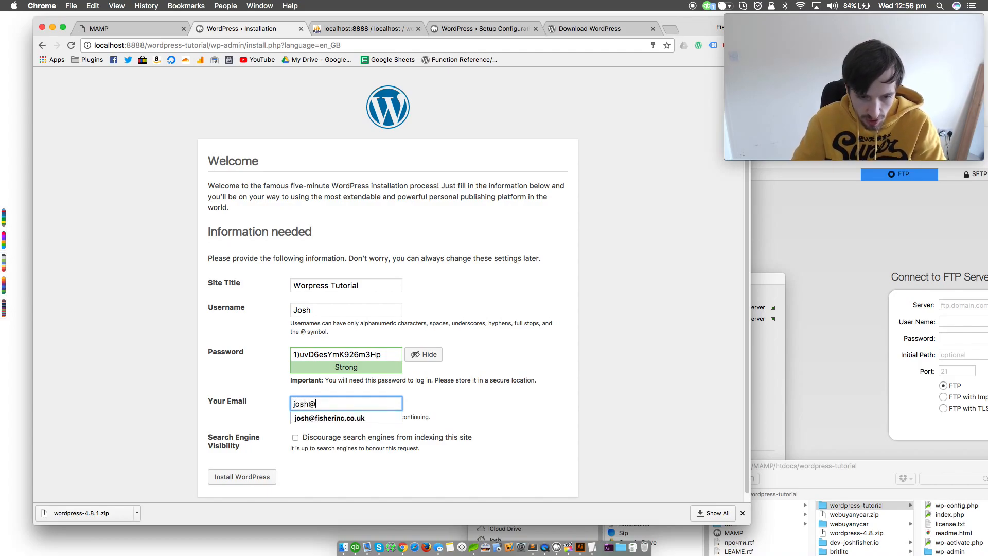
key("Down")
key("Tab")
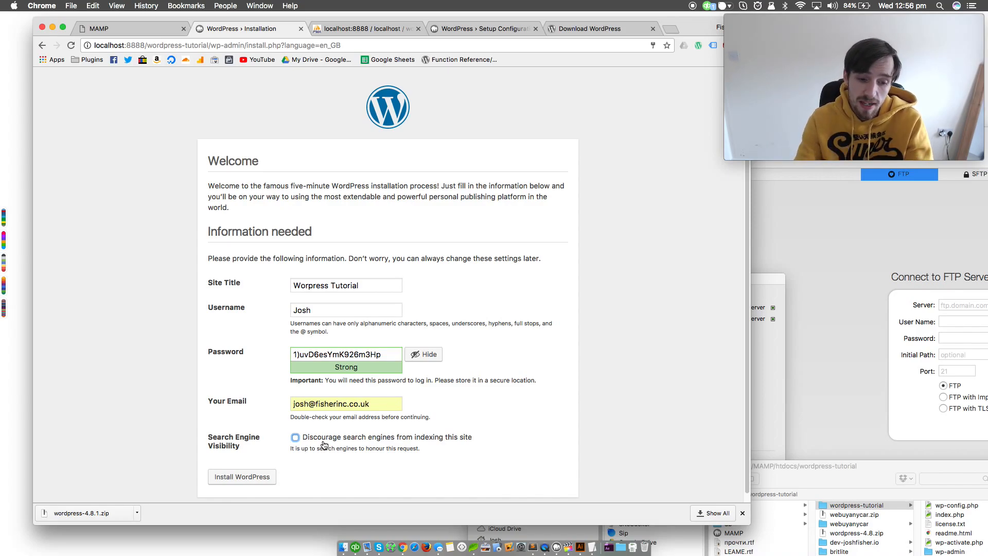
left_click(320, 438)
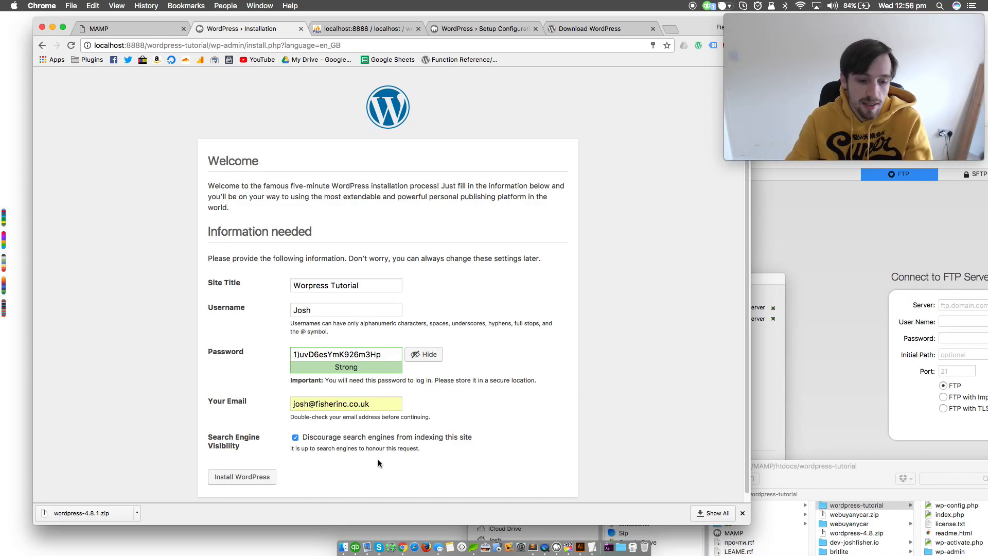
Correct the site title to "Wordpress Tutorial" and select the generated administrator password
left_click(309, 288)
type("d")
key("Tab")
key("Tab")
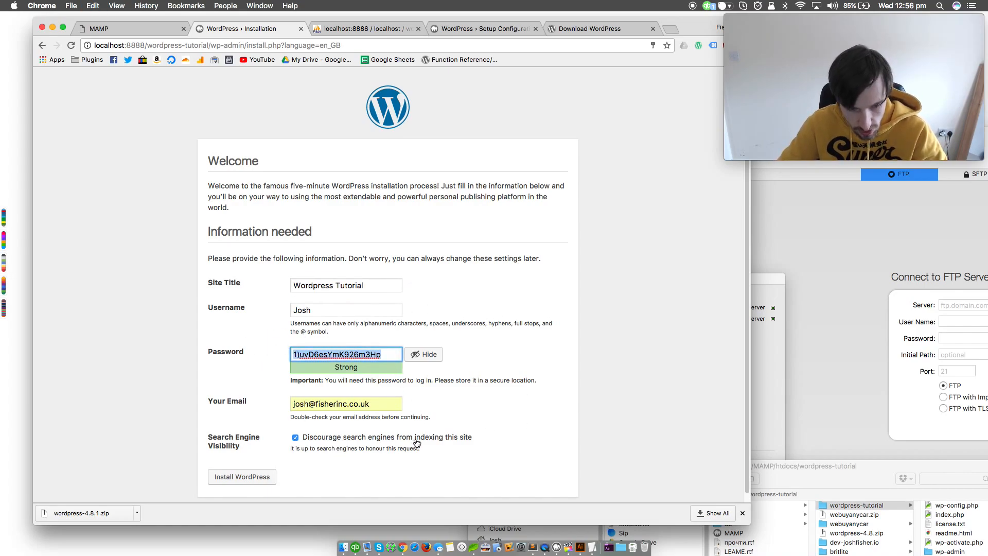
Install WordPress with the entered site information and proceed to the login page
left_click(231, 478)
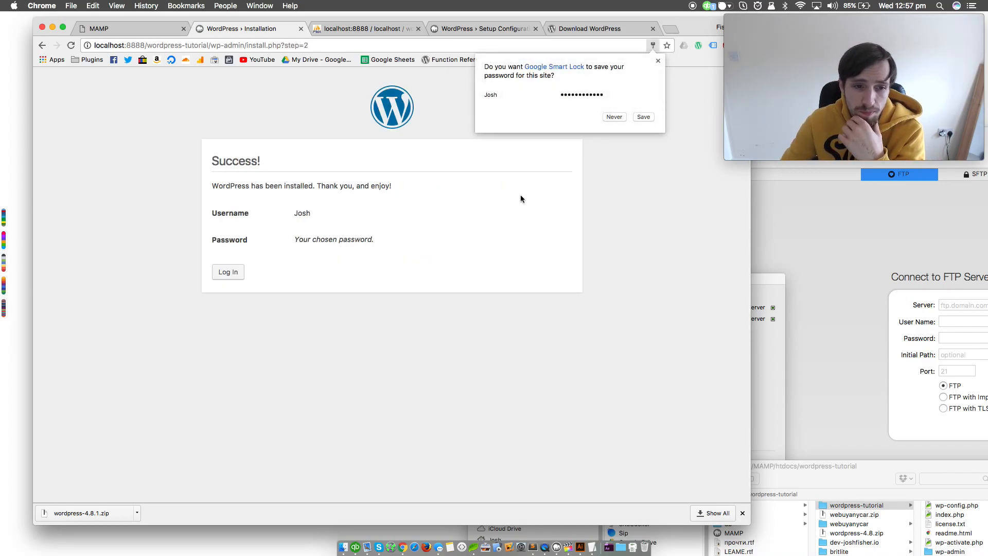
left_click(233, 277)
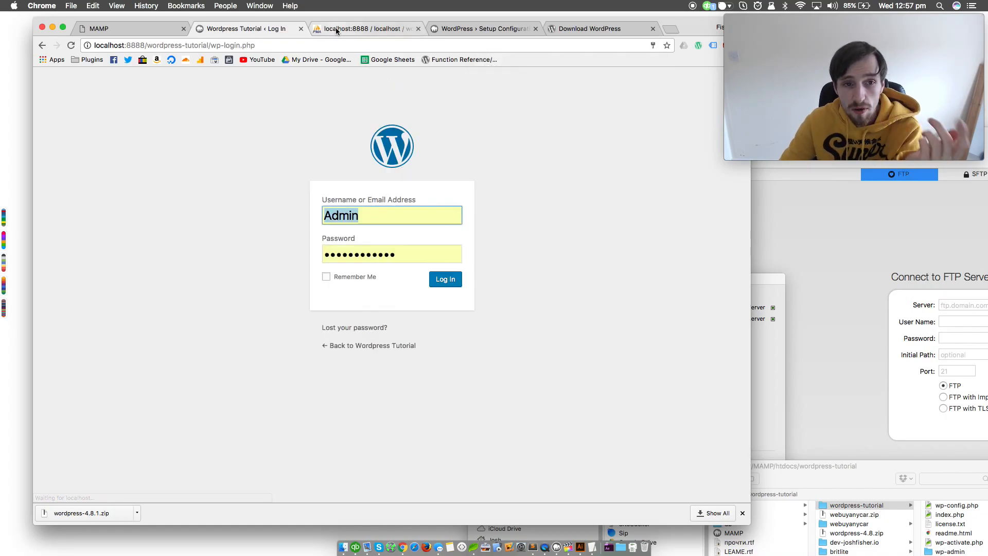
Refresh the wordpress-tutorial database in phpMyAdmin to examine its tables, and return to the WordPress login page
left_click(335, 28)
left_click(72, 46)
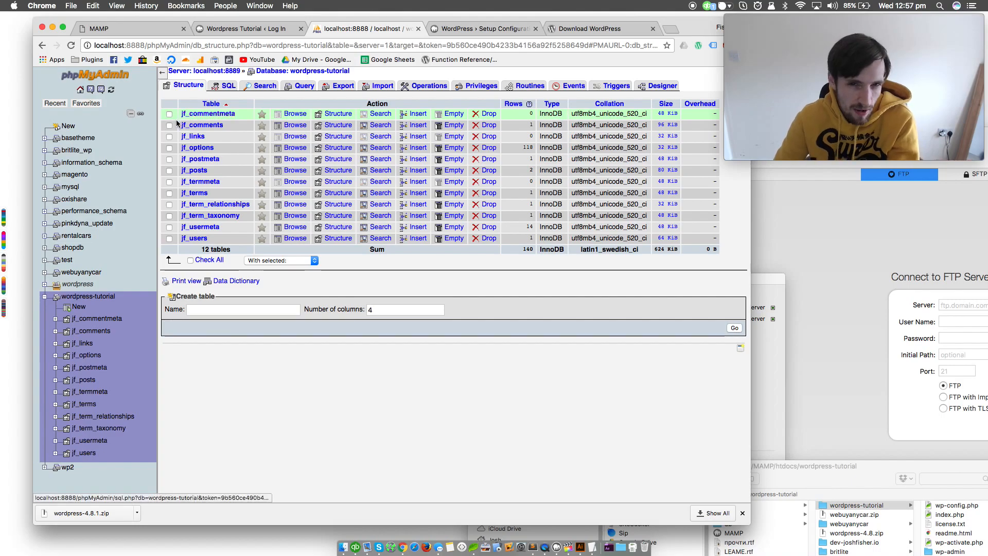
left_click(271, 28)
Log in to the WordPress admin with the administrator username and the copied account password
type("Josh")
key("Tab")
key("super+v")
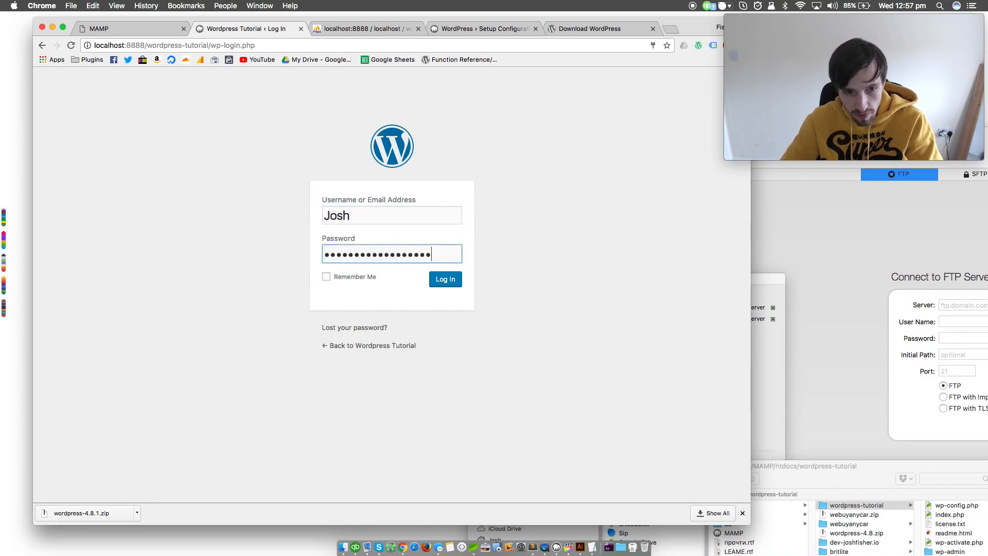
key("Return")
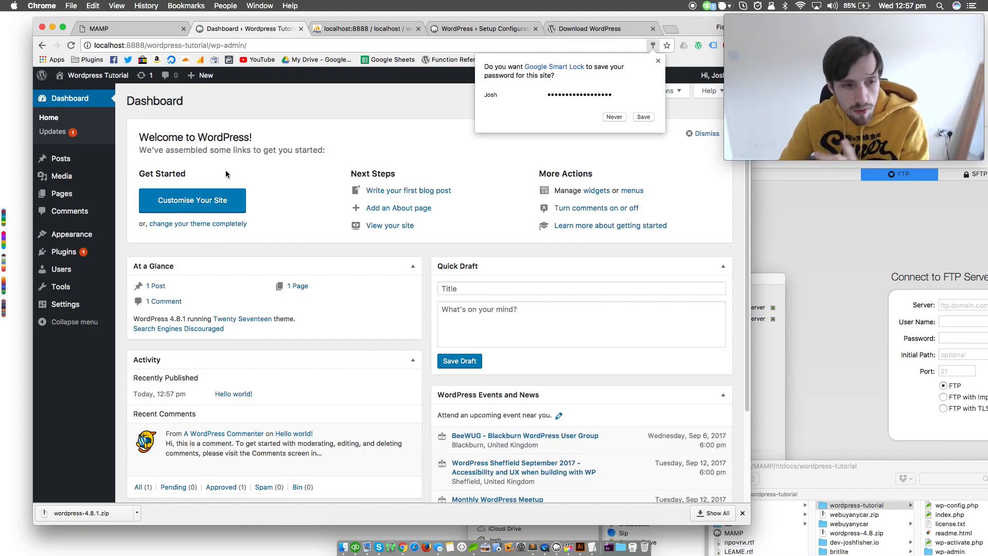
Open the Reading settings and switch the search engine discouragement option off and back on
mouse_move(78, 306)
left_click(148, 335)
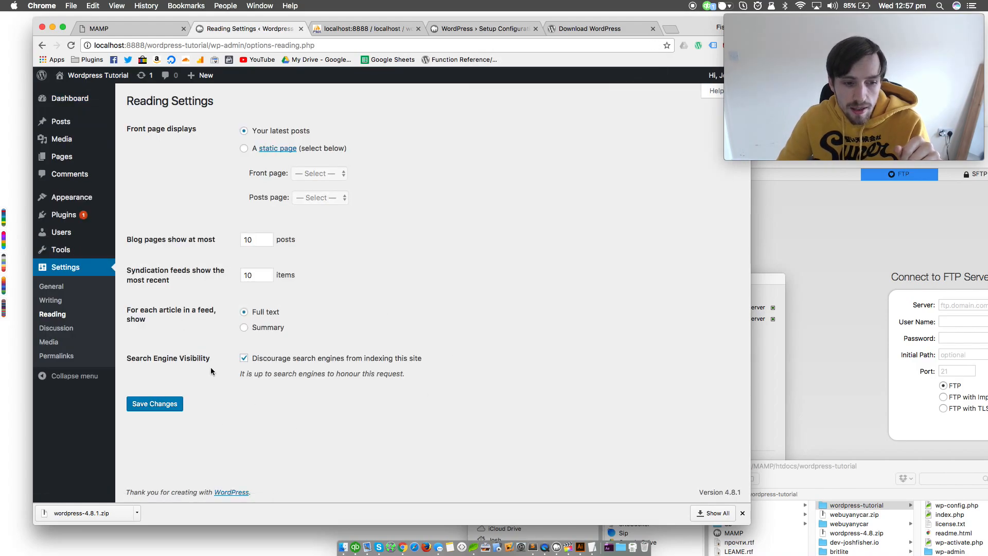
left_click(254, 358)
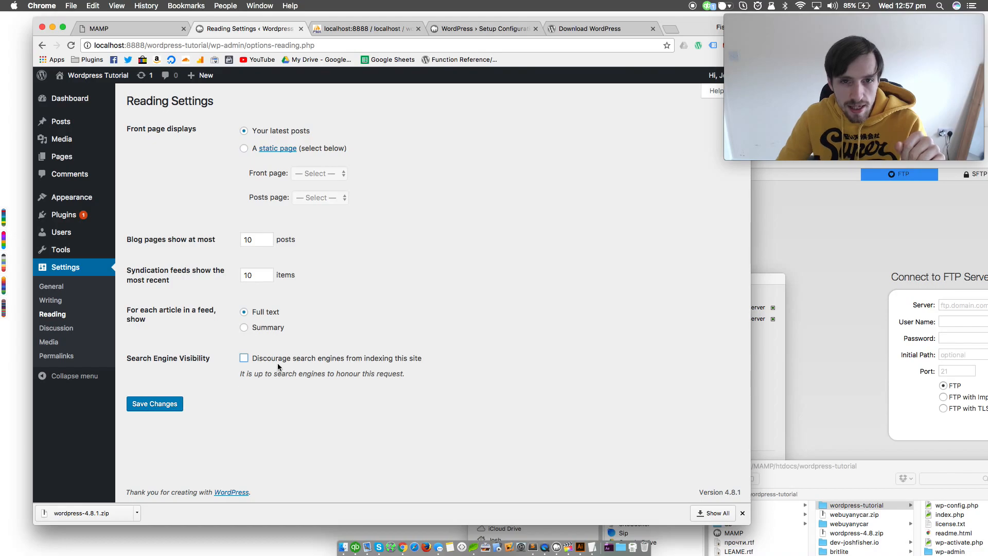
left_click(257, 359)
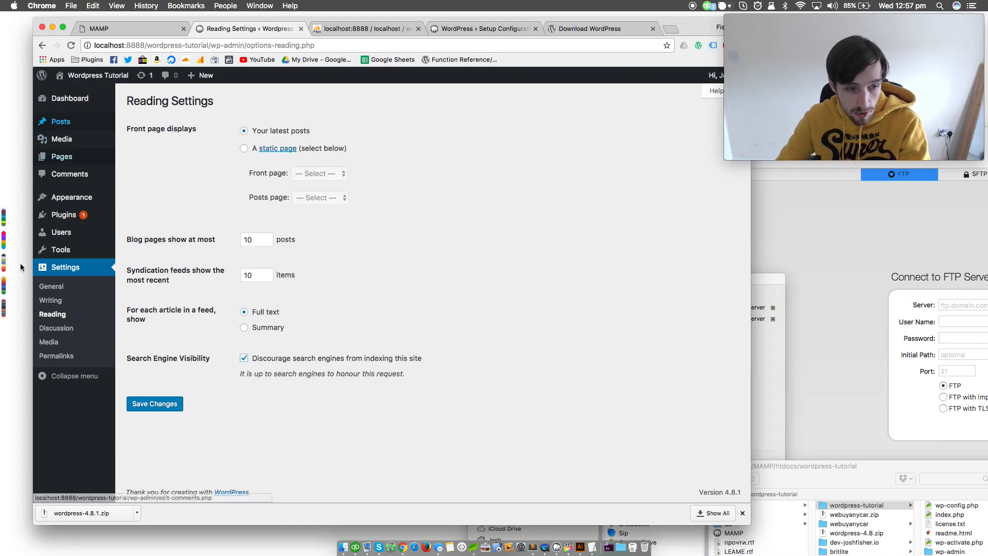
Open the site's front end in a separate browser tab and look over the default home page
mouse_move(87, 75)
left_click(91, 94, "super")
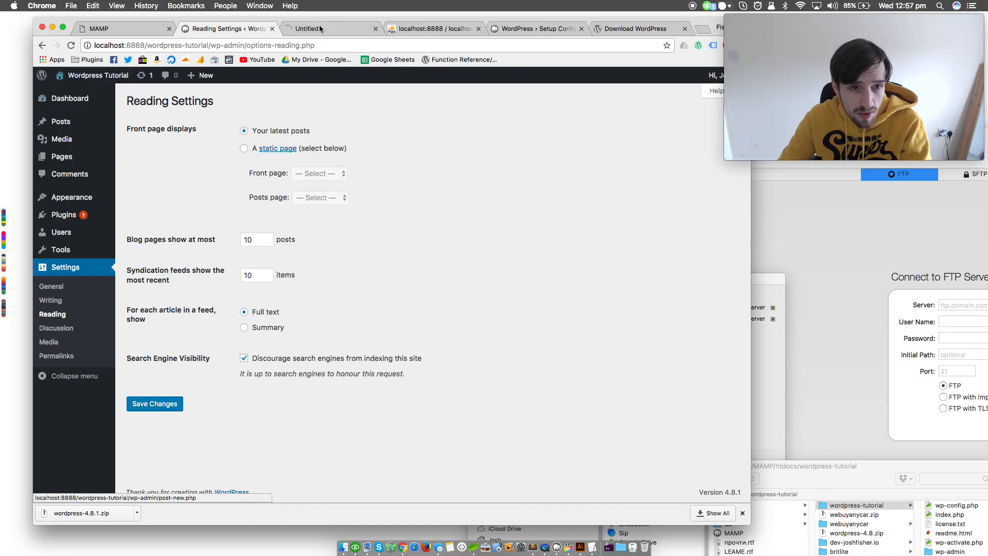
left_click(319, 29)
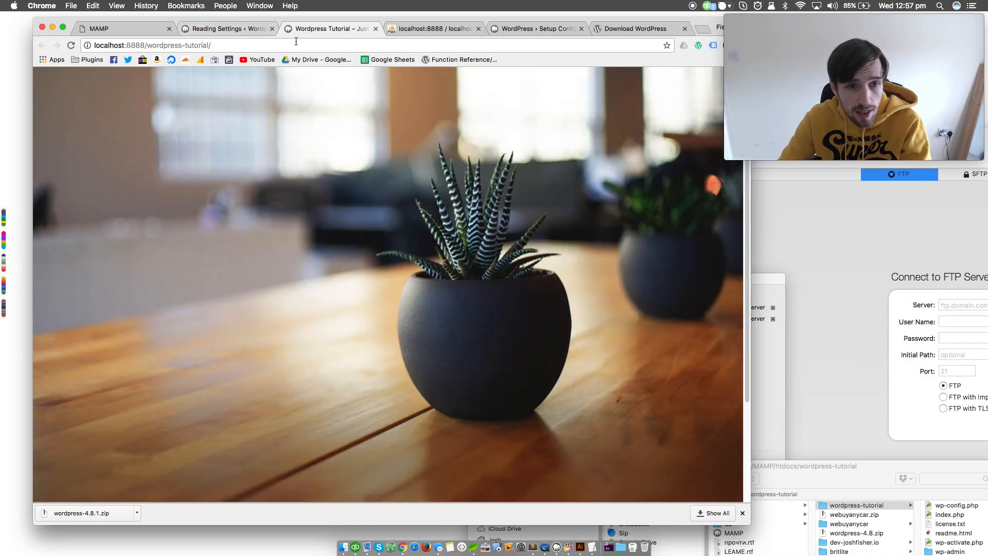
scroll(269, 268, "up", 3)
scroll(270, 267, "down", 12)
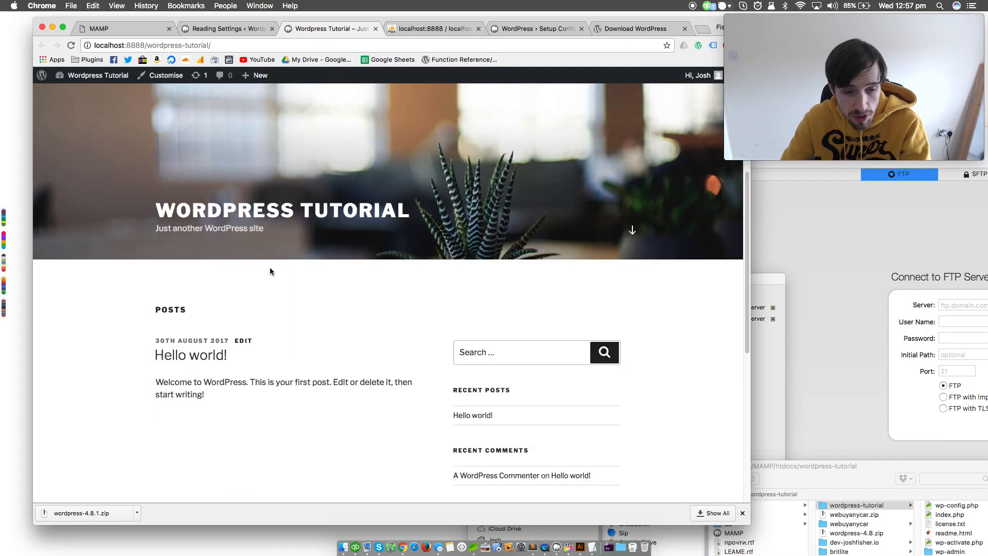
scroll(270, 267, "up", 12)
Return to the WordPress admin and open the zip upload form for adding a new theme
left_click(227, 25)
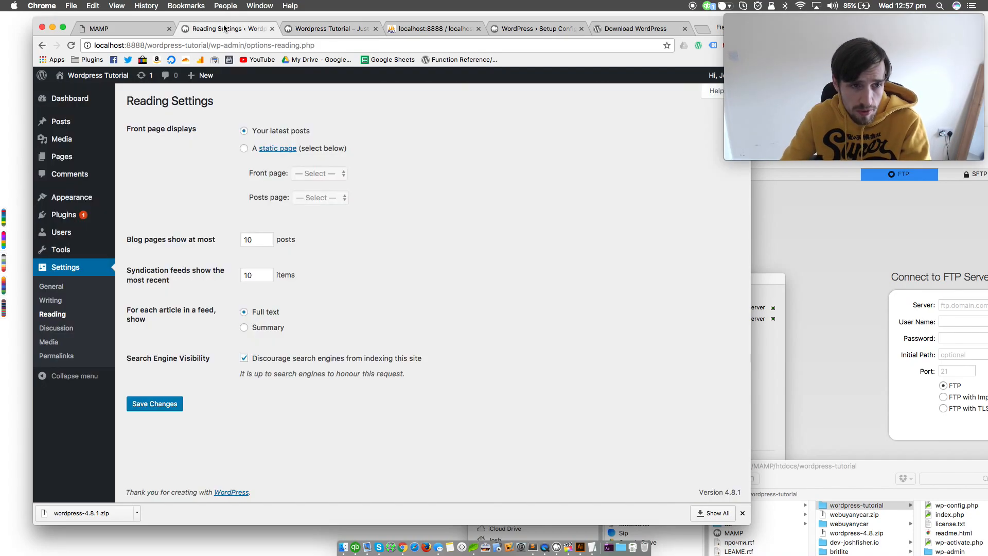
mouse_move(72, 197)
left_click(138, 196)
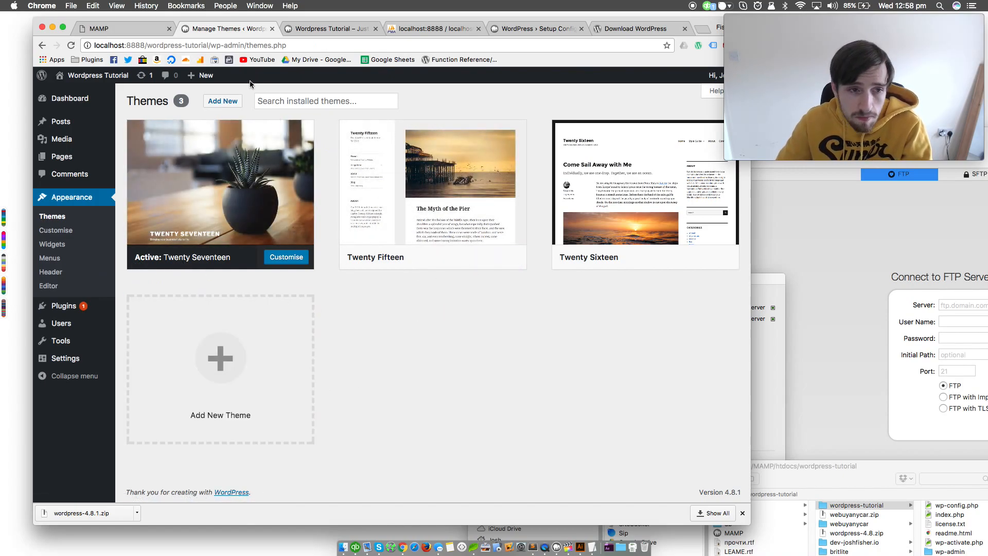
left_click(222, 101)
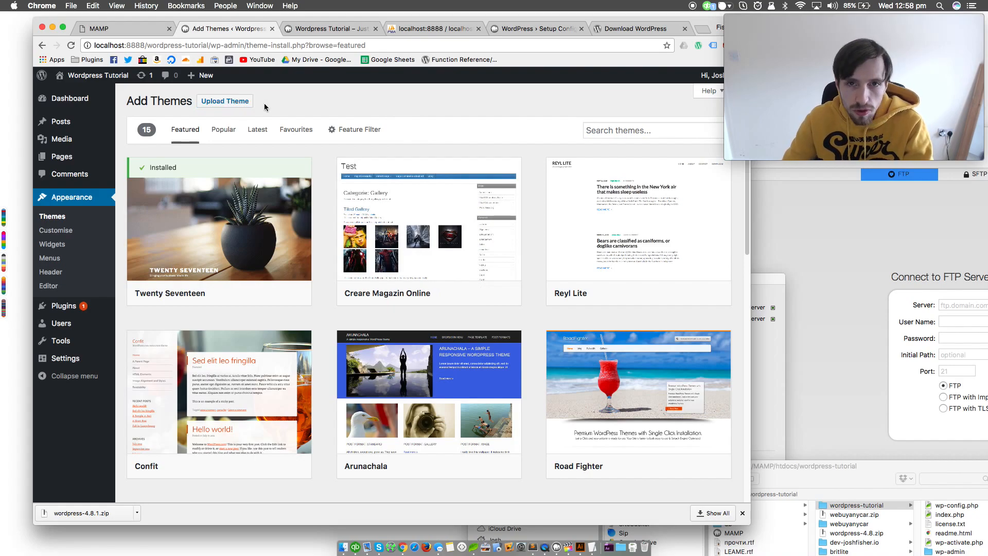
left_click(233, 106)
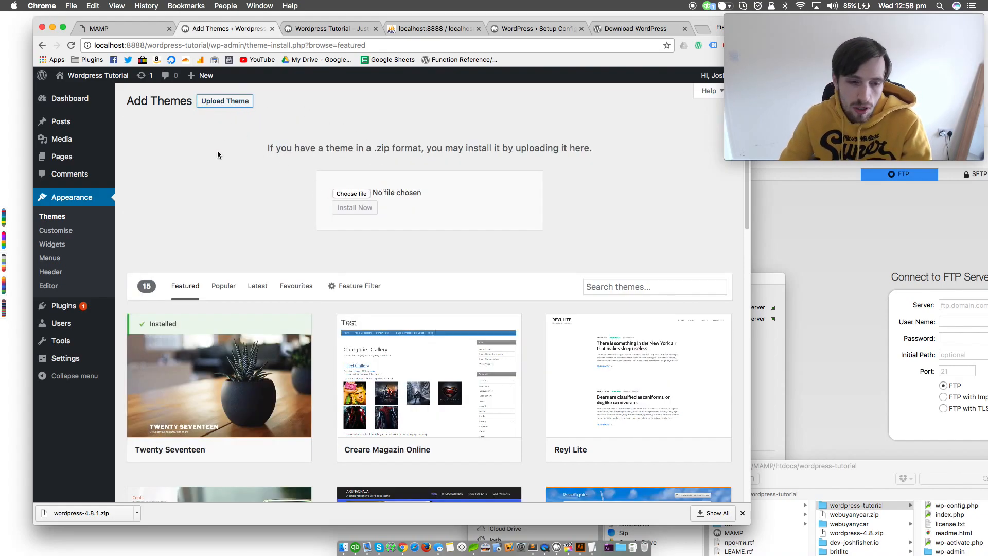
Browse the featured themes and install the Creare Magazin Online theme
left_click(219, 107)
left_click(220, 107)
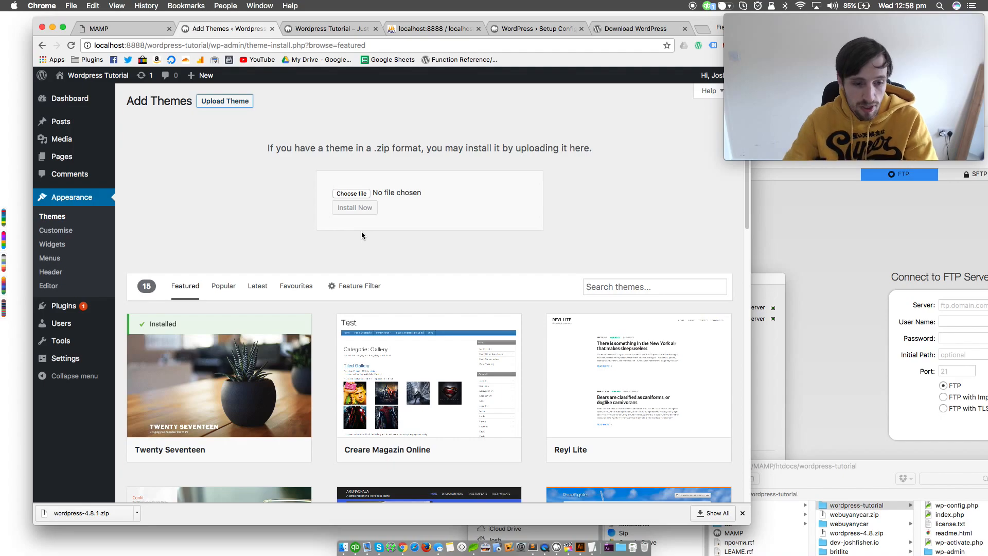
scroll(353, 279, "down", 10)
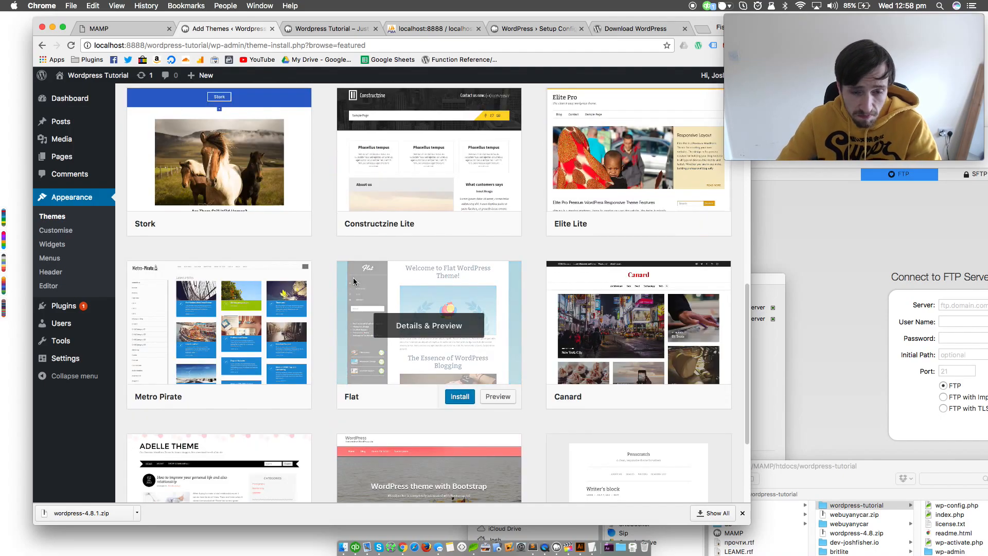
scroll(340, 282, "up", 10)
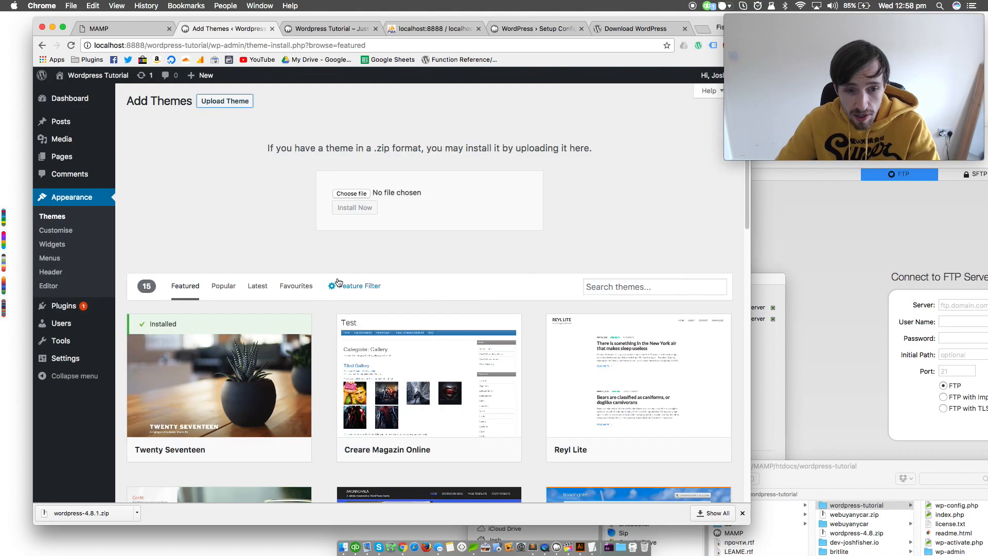
scroll(347, 253, "down", 1)
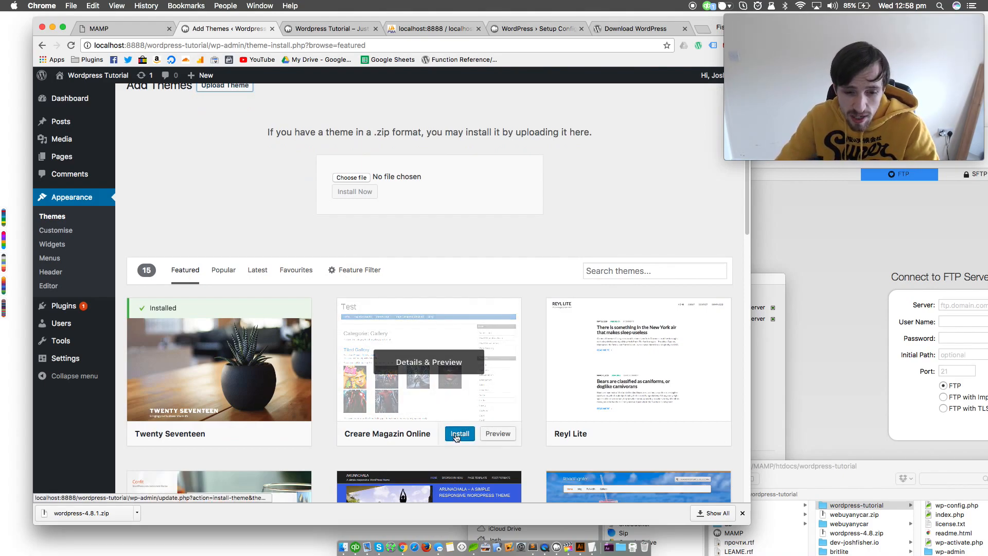
left_click(465, 440)
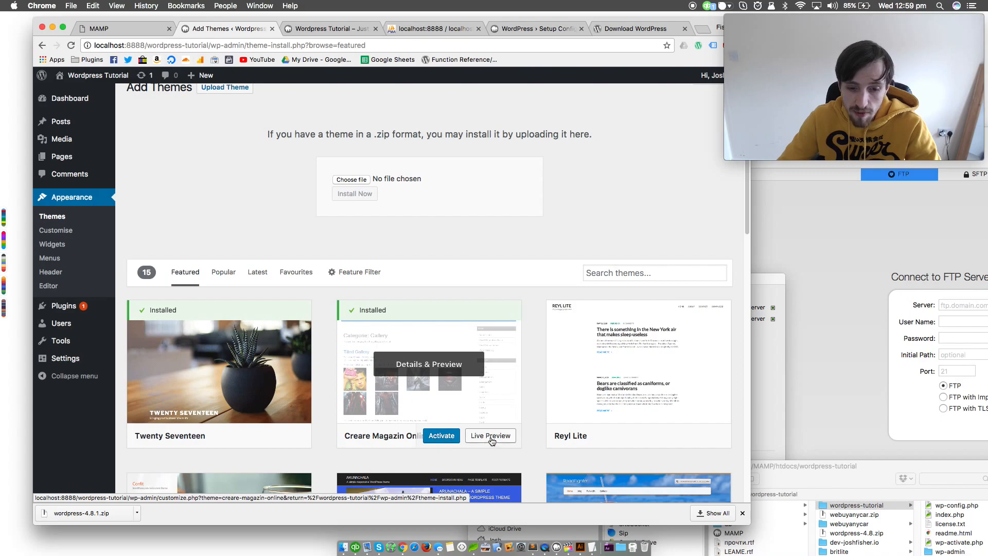
Open the live preview of the Creare Magazin Online theme, look over its menu location settings, and leave without saving
left_click(491, 439)
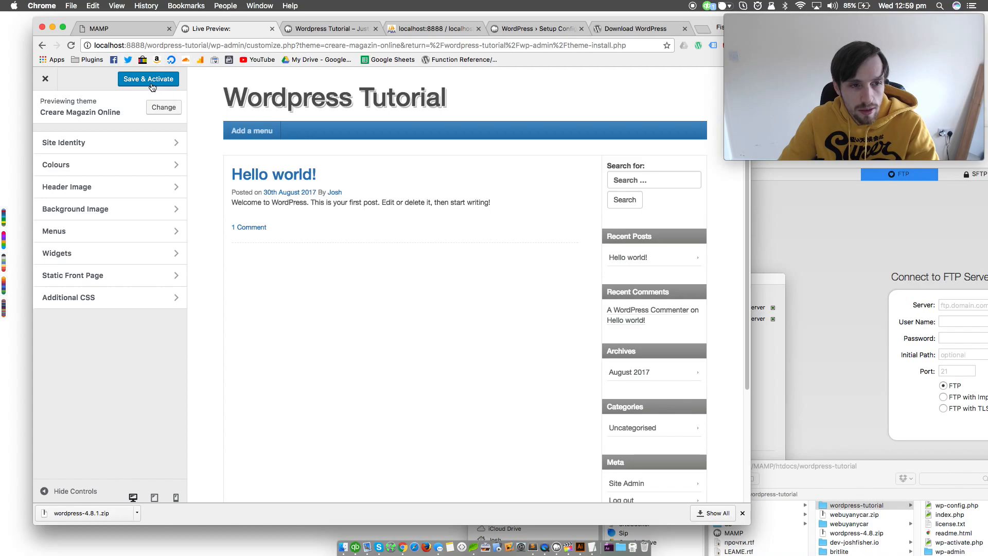
left_click(153, 82)
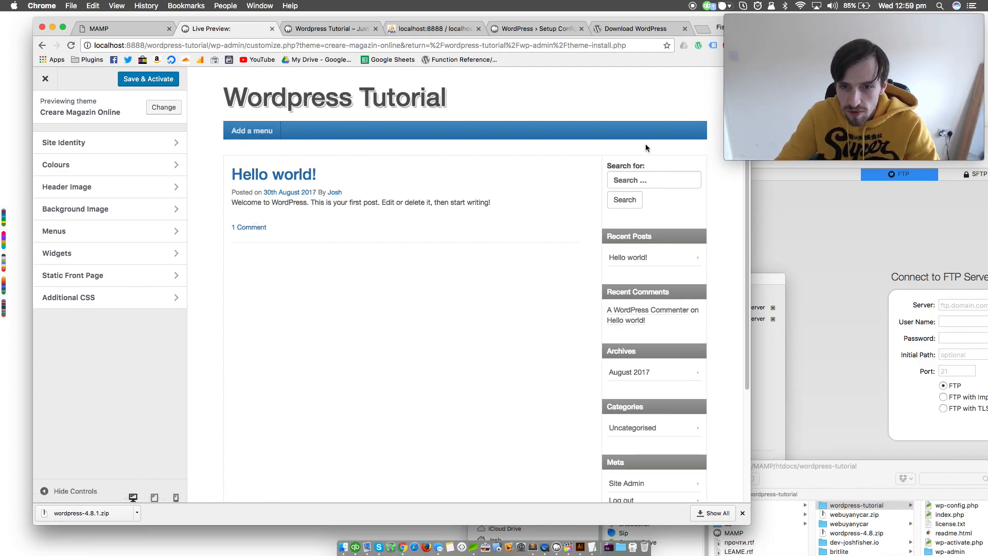
left_click(67, 232)
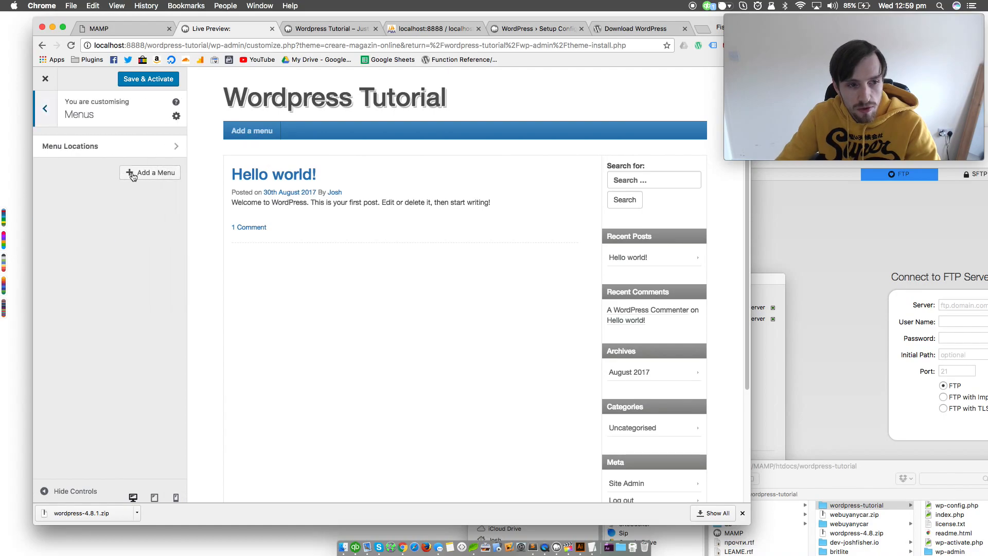
left_click(130, 148)
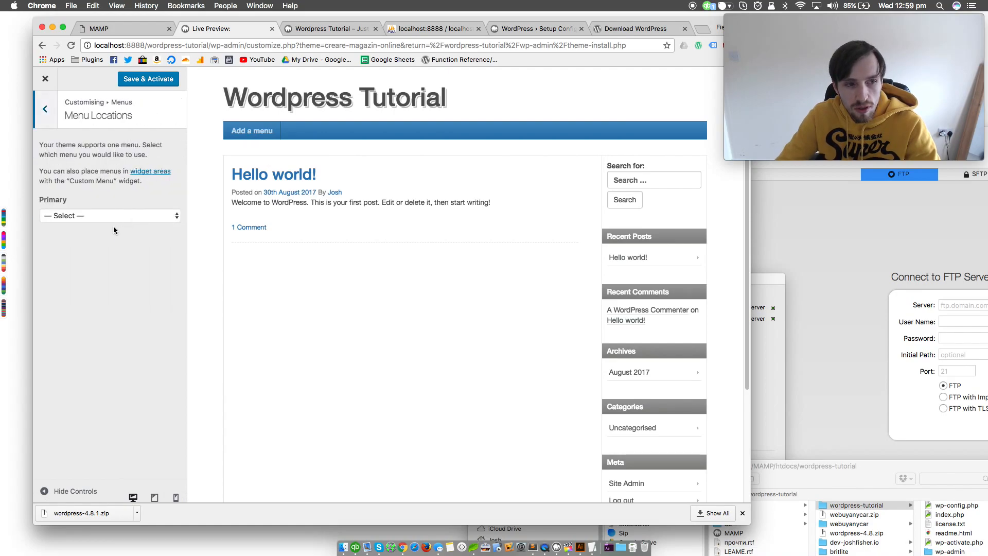
left_click(49, 116)
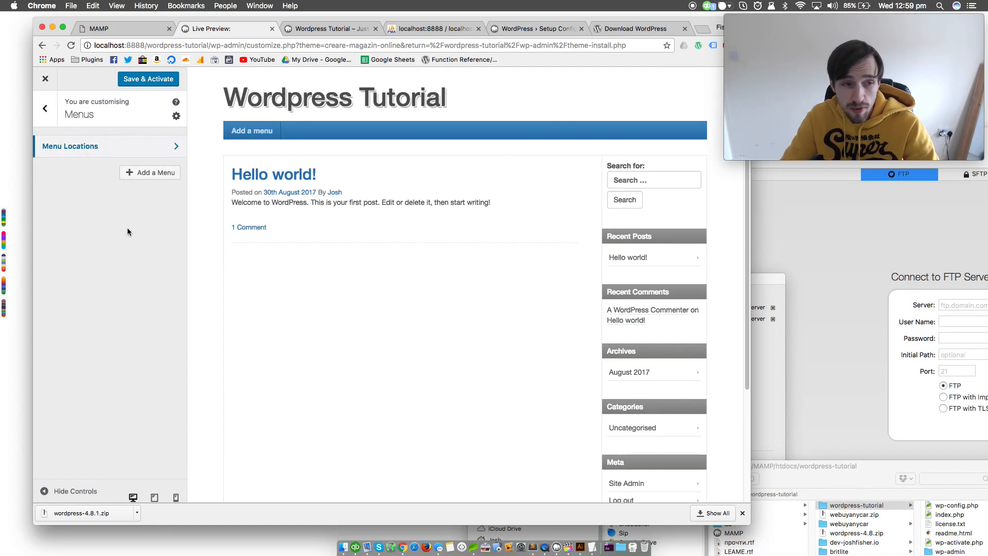
left_click(45, 108)
left_click(45, 79)
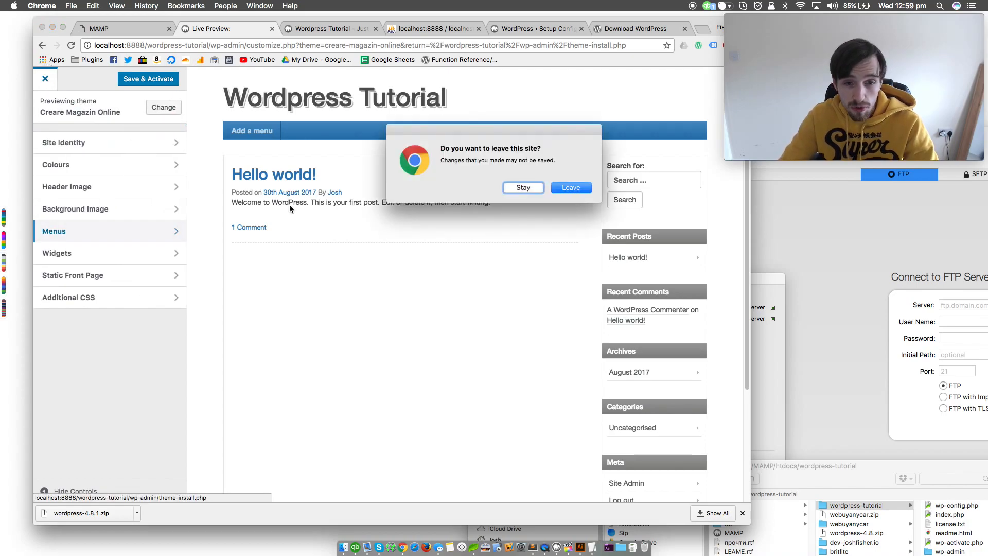
left_click(581, 188)
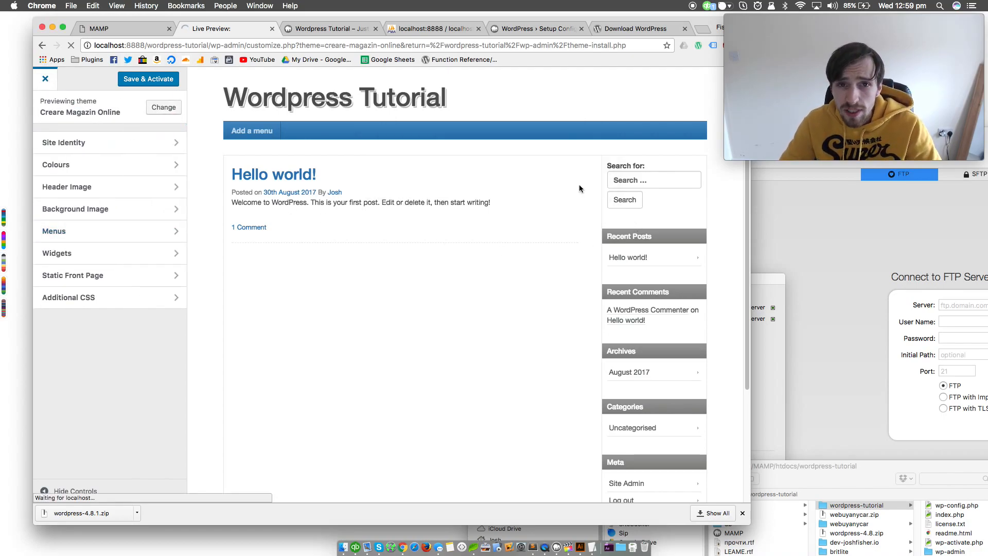